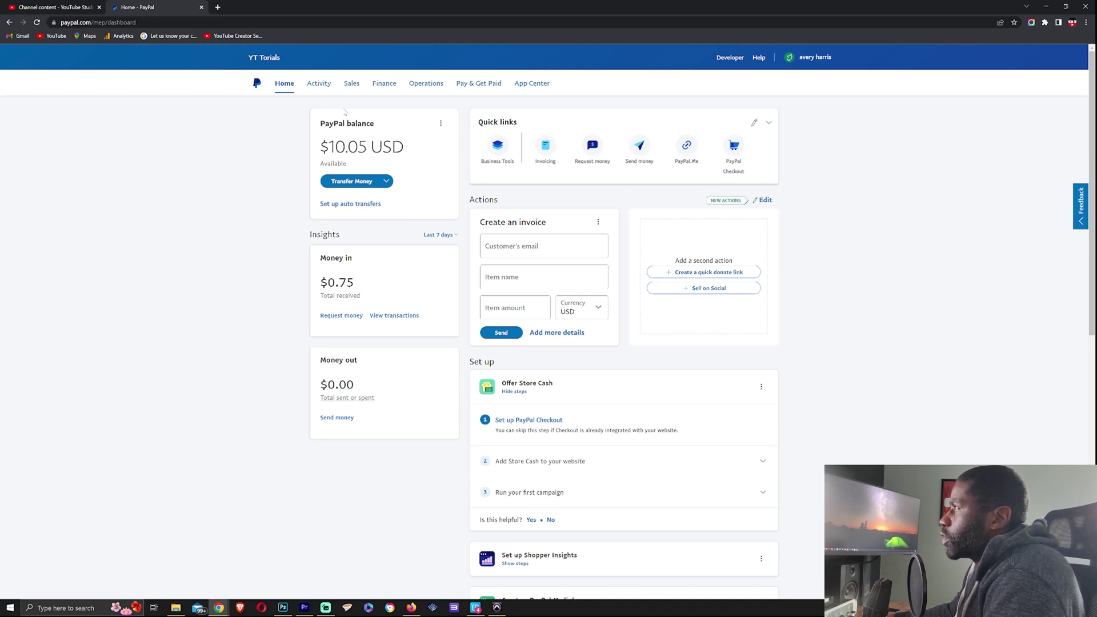
# - Open the Donations page among the sales channels
pyautogui.moveTo(319, 84)
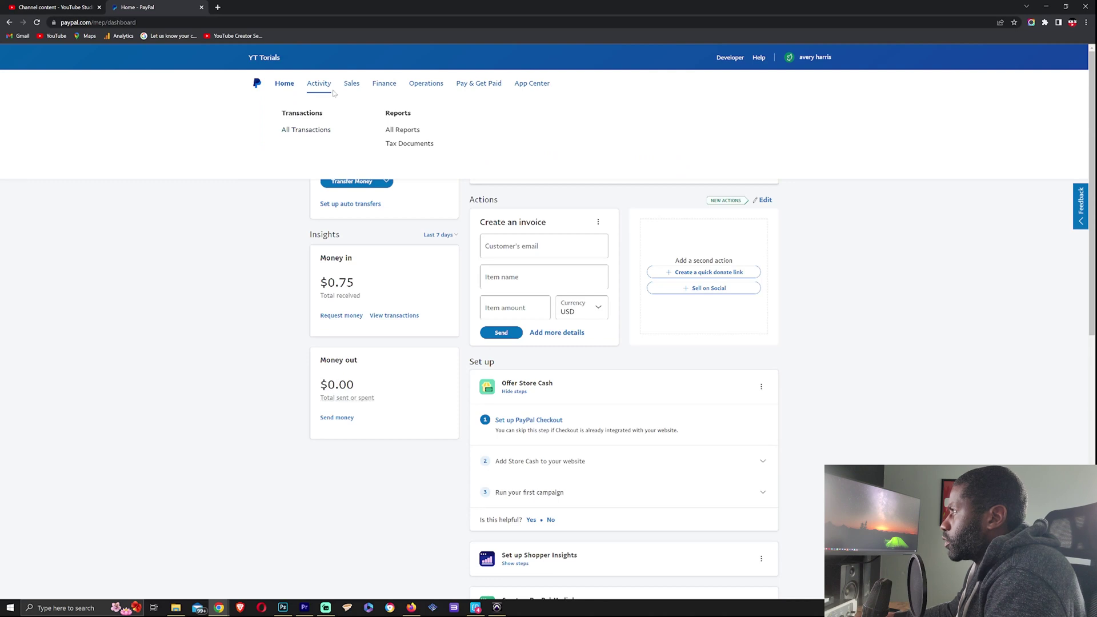
pyautogui.moveTo(352, 98)
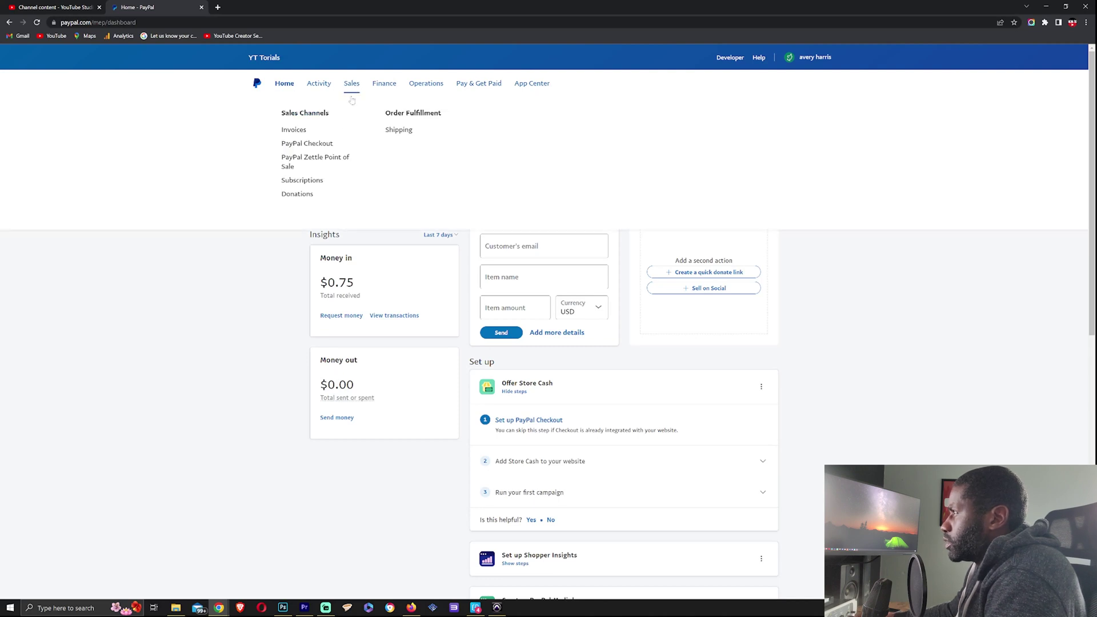
pyautogui.click(302, 195)
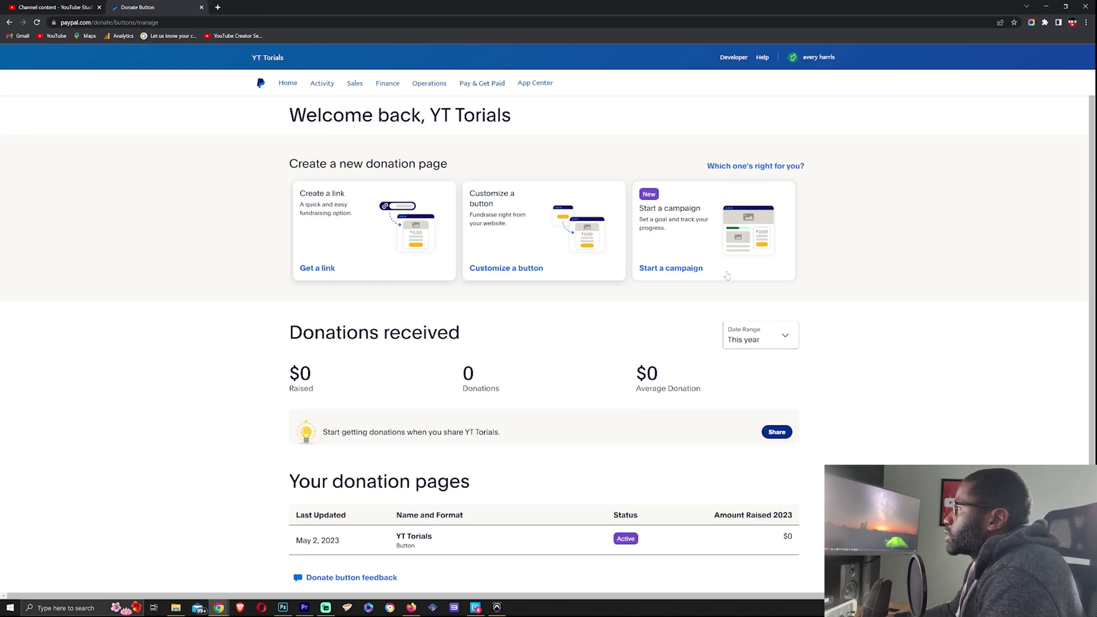
# - Compare the donation page types, close the comparison and start creating a donation link
pyautogui.click(772, 169)
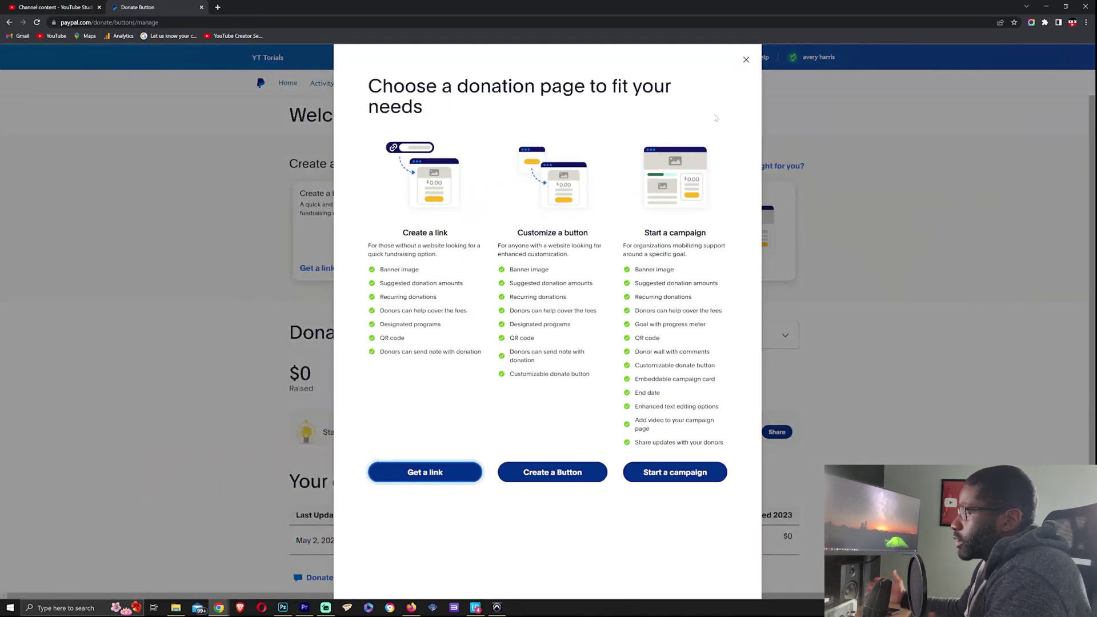
pyautogui.click(746, 60)
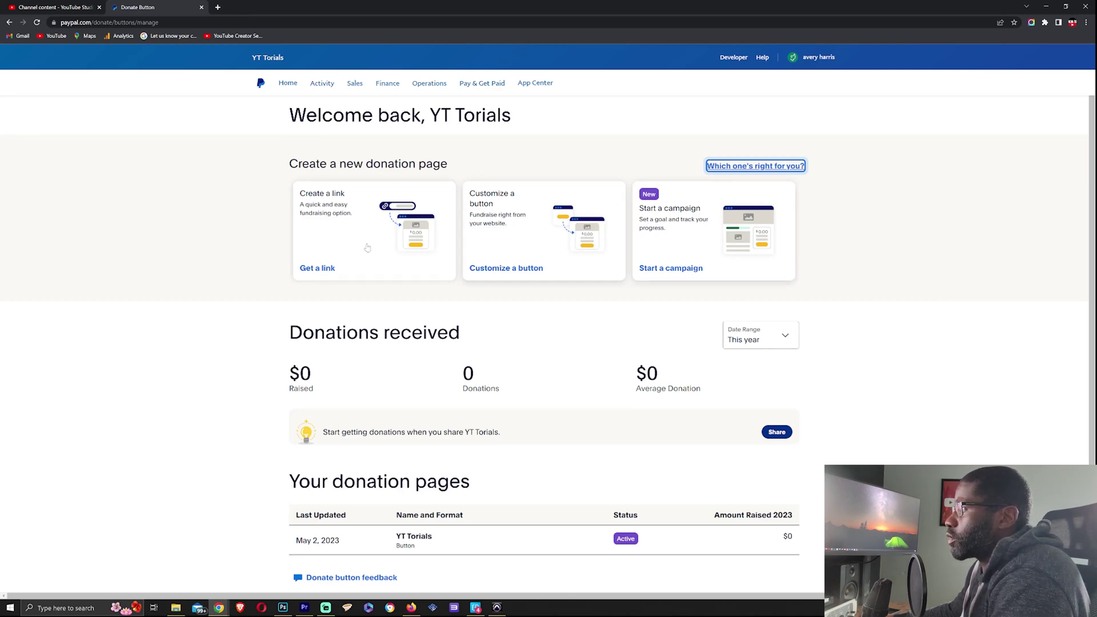
pyautogui.click(370, 244)
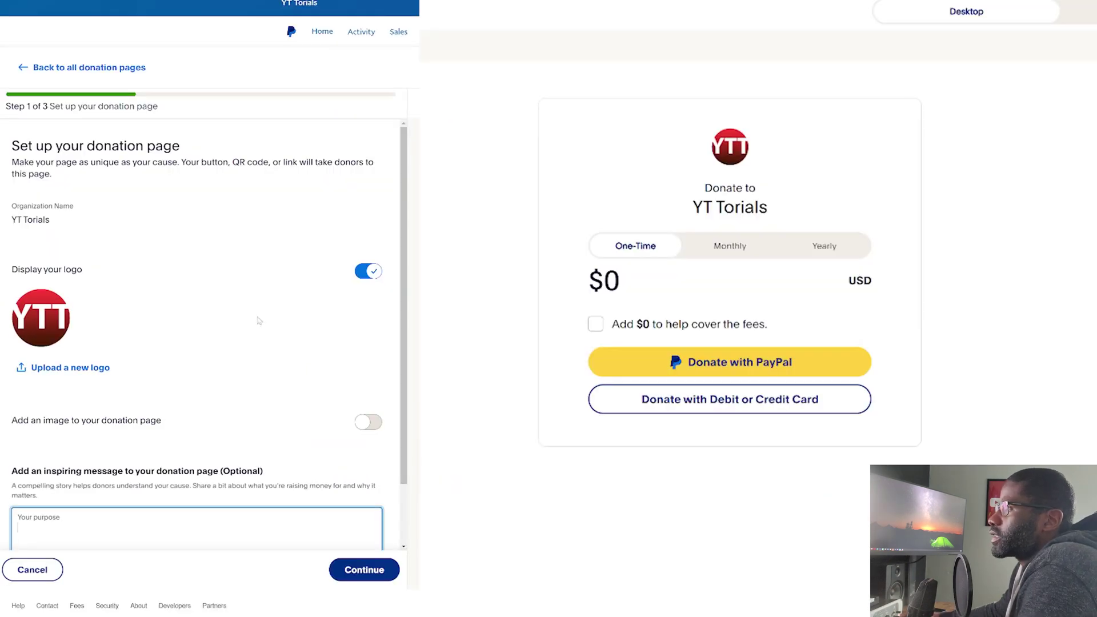
pyautogui.click(12, 212)
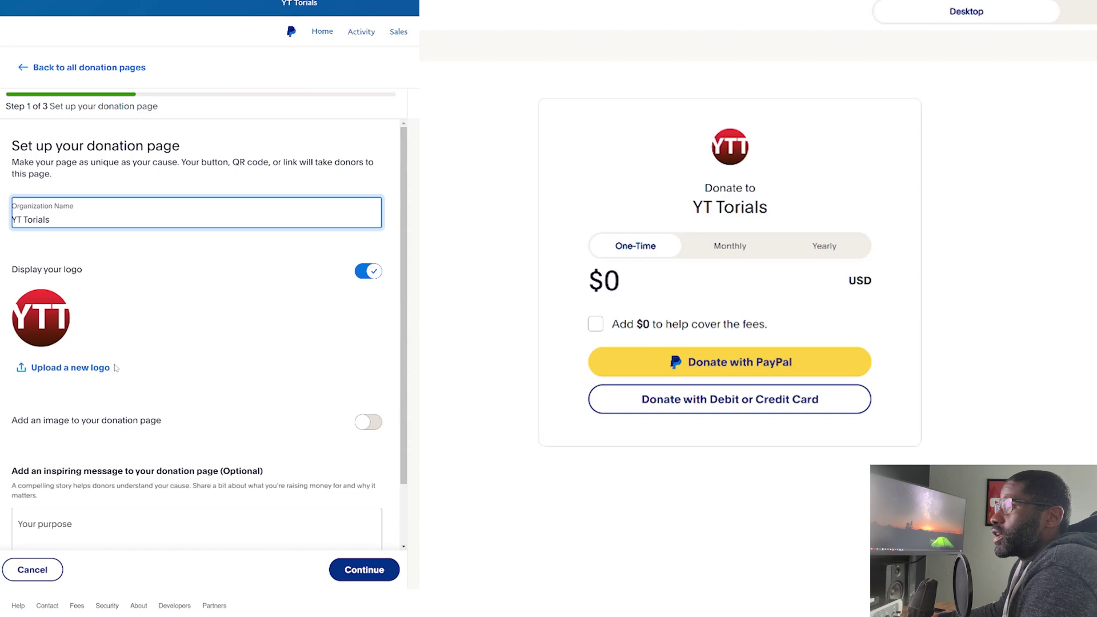
pyautogui.click(83, 368)
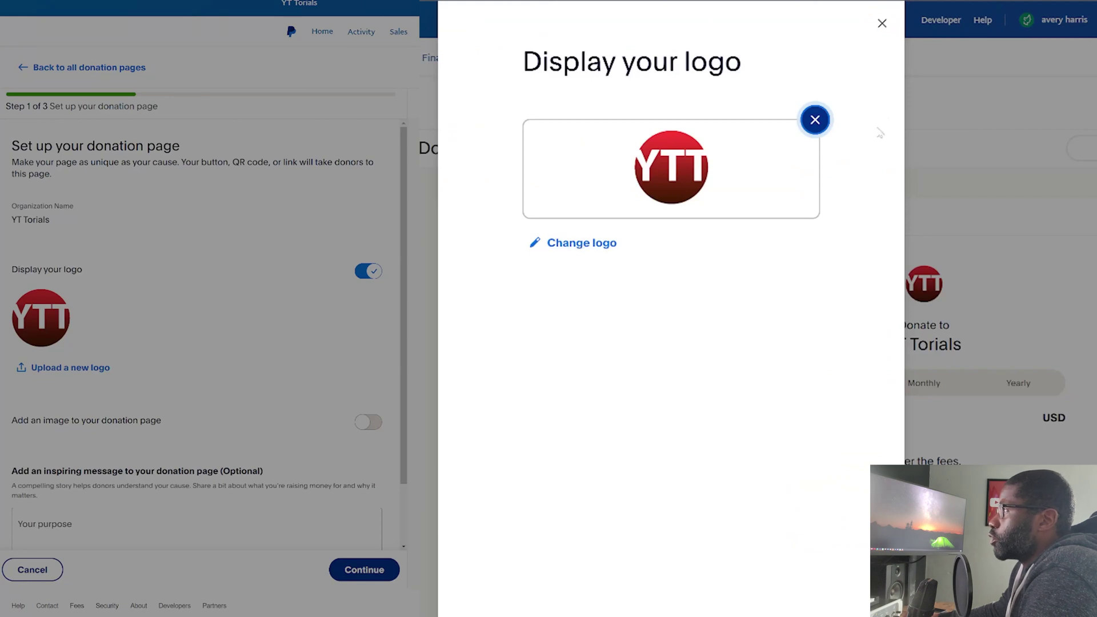
pyautogui.click(593, 247)
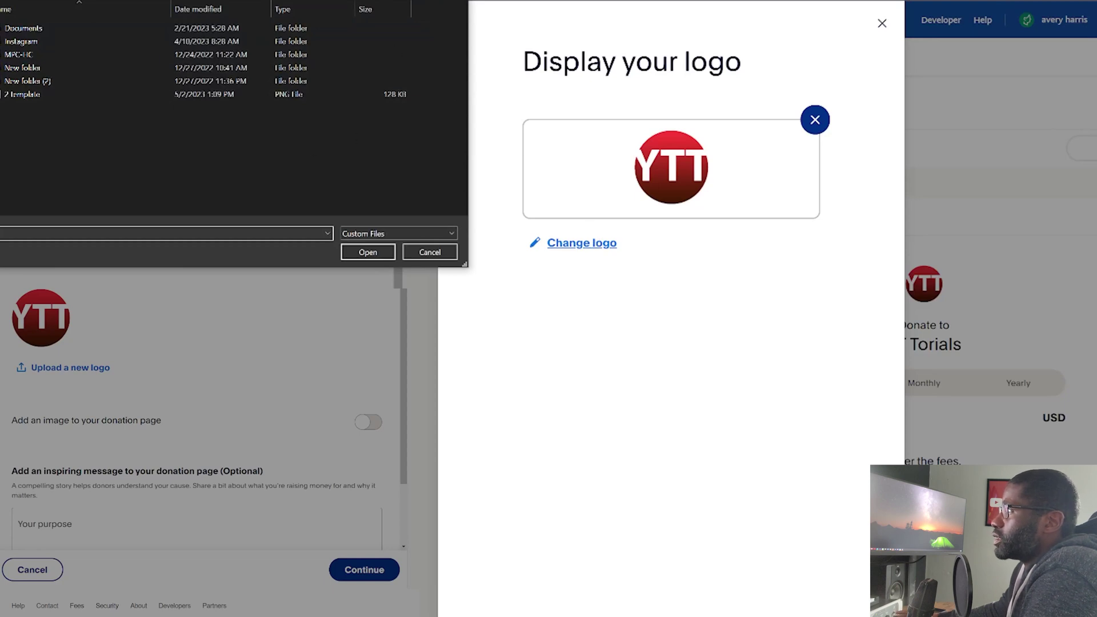
pyautogui.press('Escape')
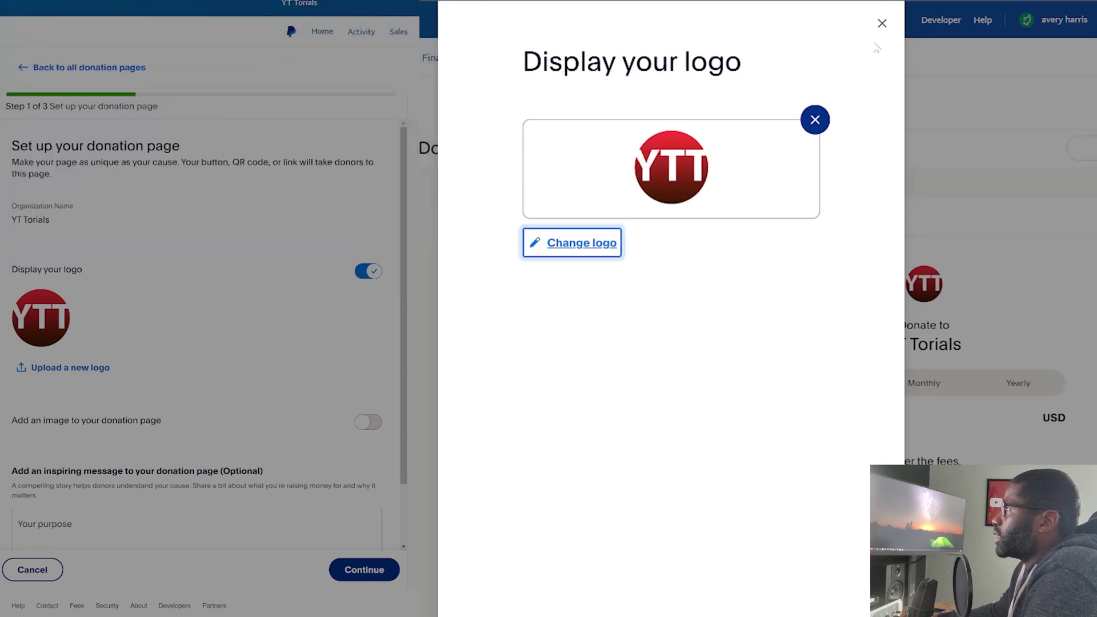
pyautogui.click(883, 23)
pyautogui.scroll(-2, 318, 398)
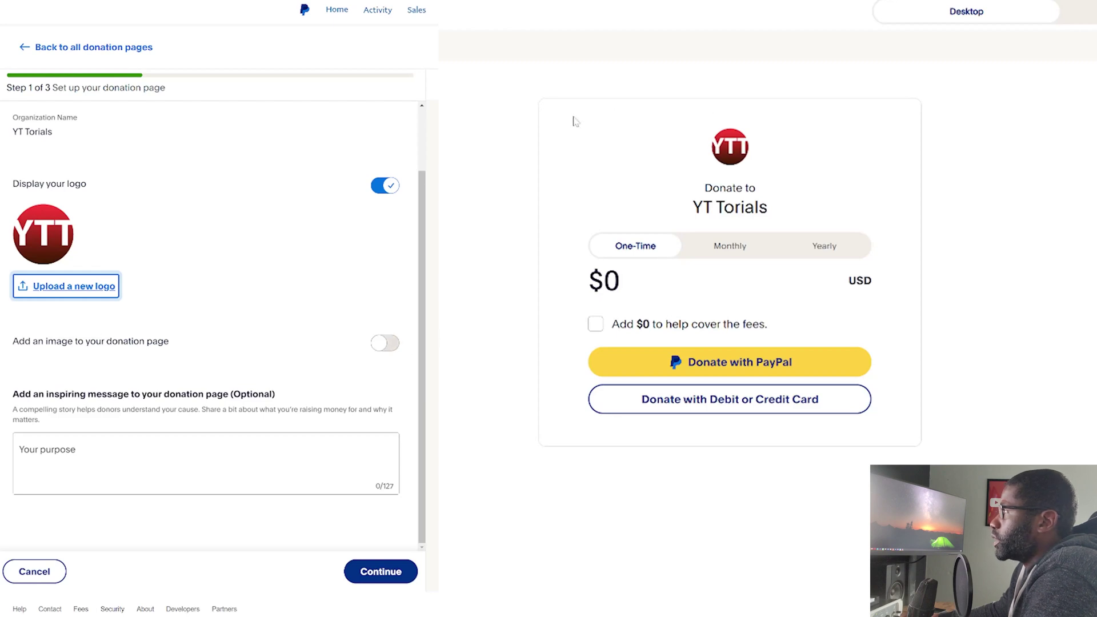
pyautogui.click(391, 349)
pyautogui.click(393, 349)
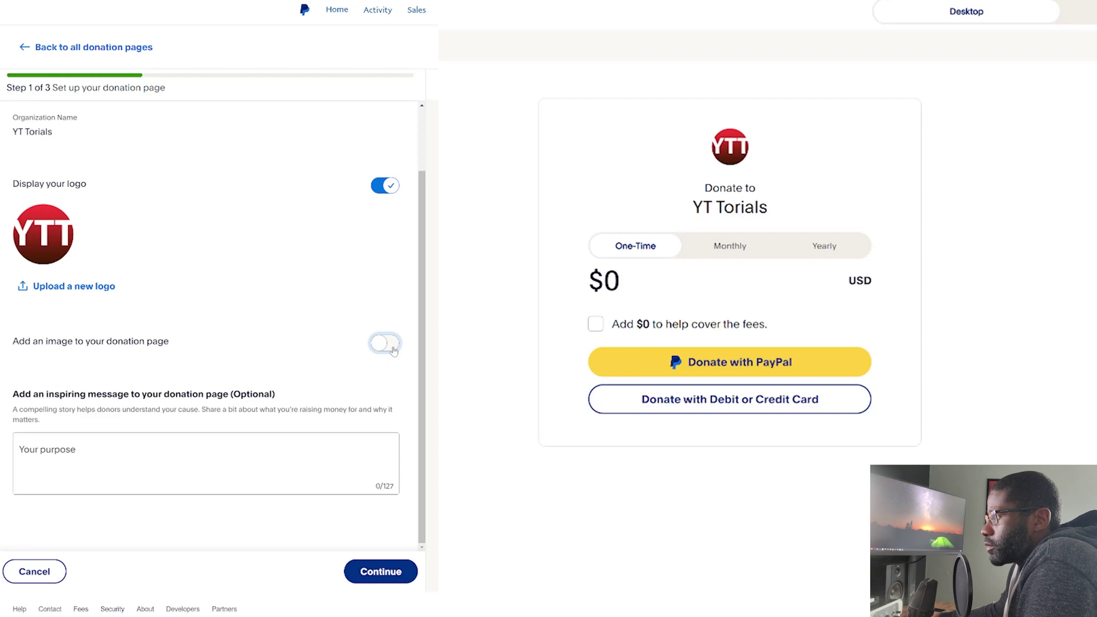
# - Add the message "Thanks for your support" to the donation page and proceed to the donation details
pyautogui.click(23, 451)
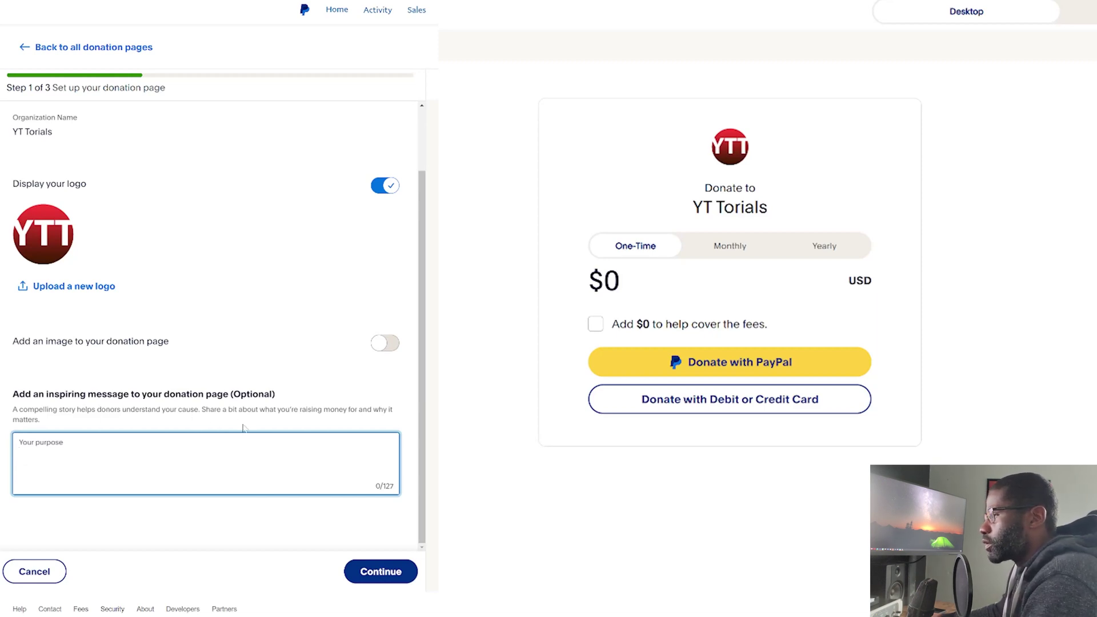
pyautogui.write('Thanks for your support')
pyautogui.hotkey('ctrl', 'a')
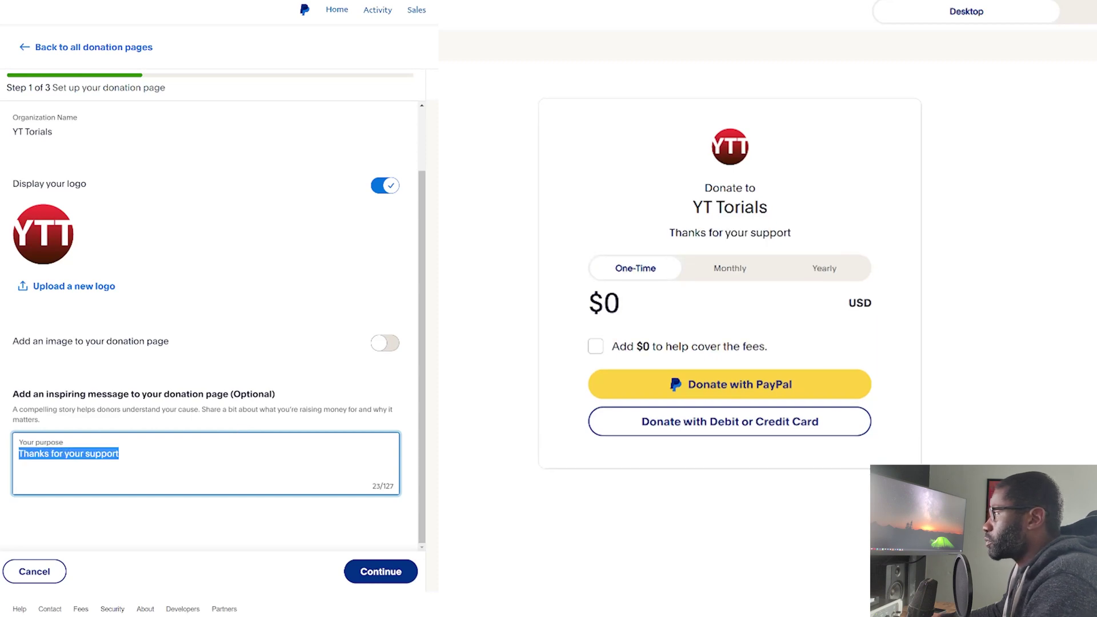
pyautogui.click(228, 524)
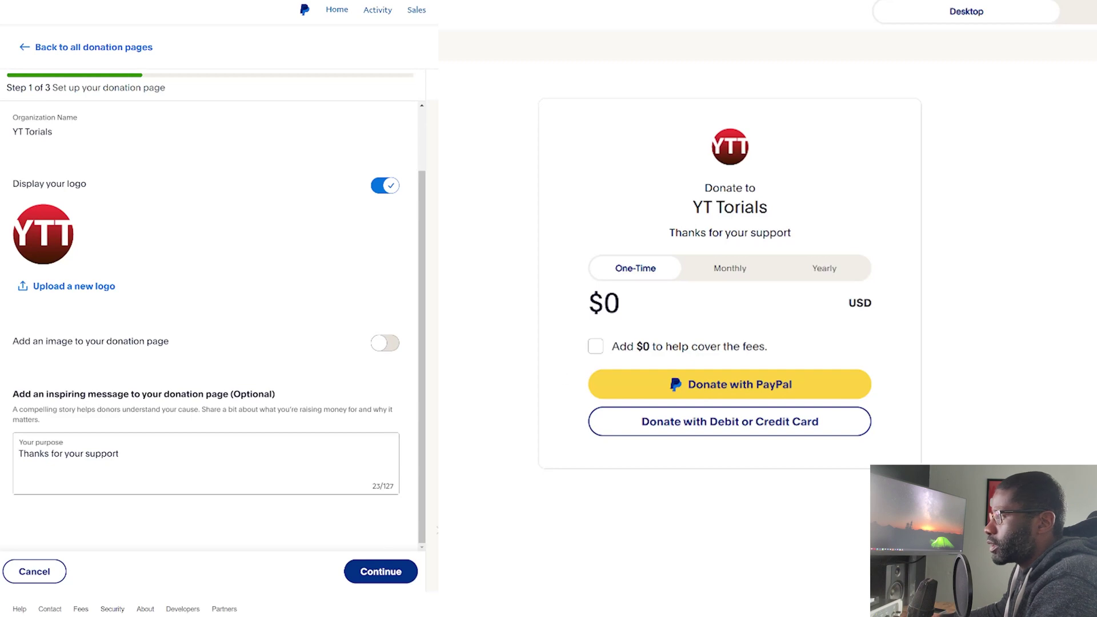
pyautogui.click(386, 574)
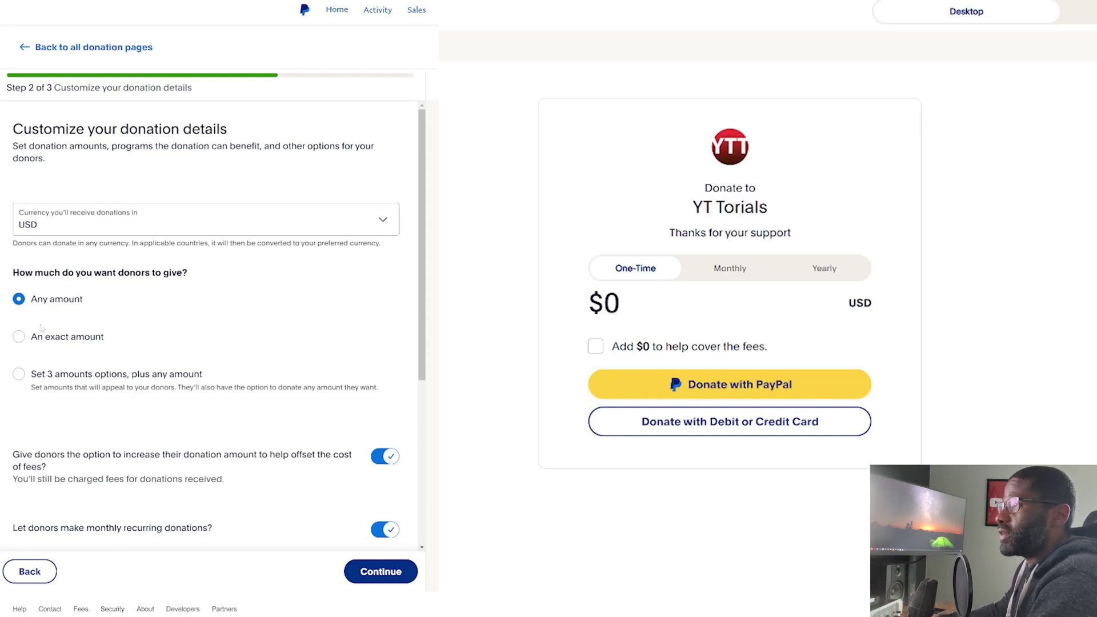
# - Try requiring an exact donation amount of $5
pyautogui.click(19, 337)
pyautogui.click(215, 378)
pyautogui.write('5')
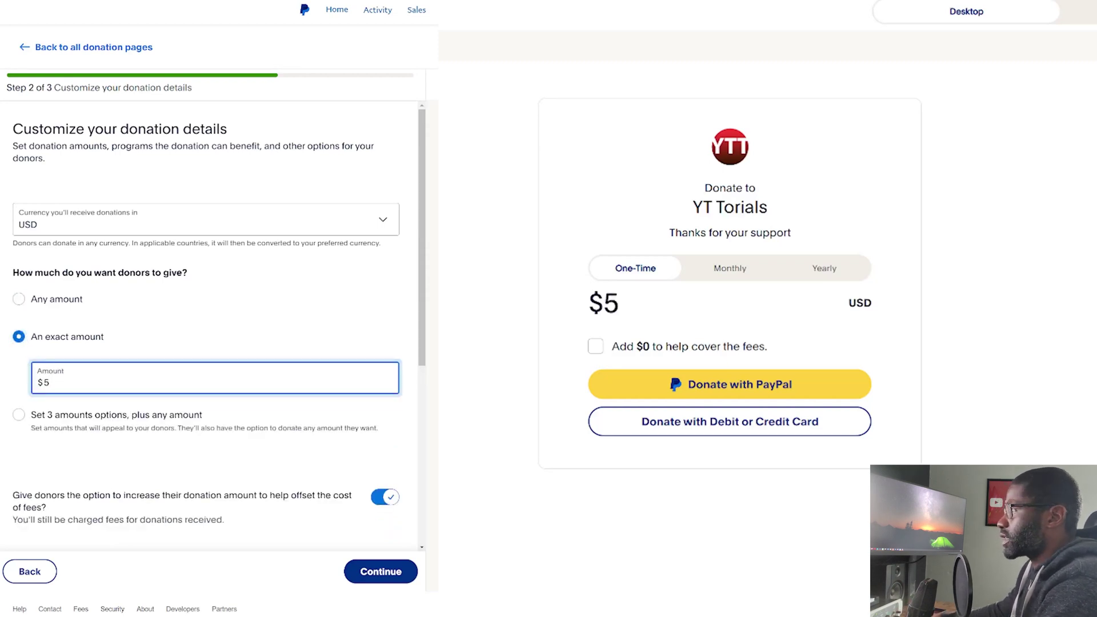
# - Offer donors three suggested amounts of $2, $5 and $10, plus any other amount
pyautogui.click(20, 416)
pyautogui.click(92, 427)
pyautogui.write('2')
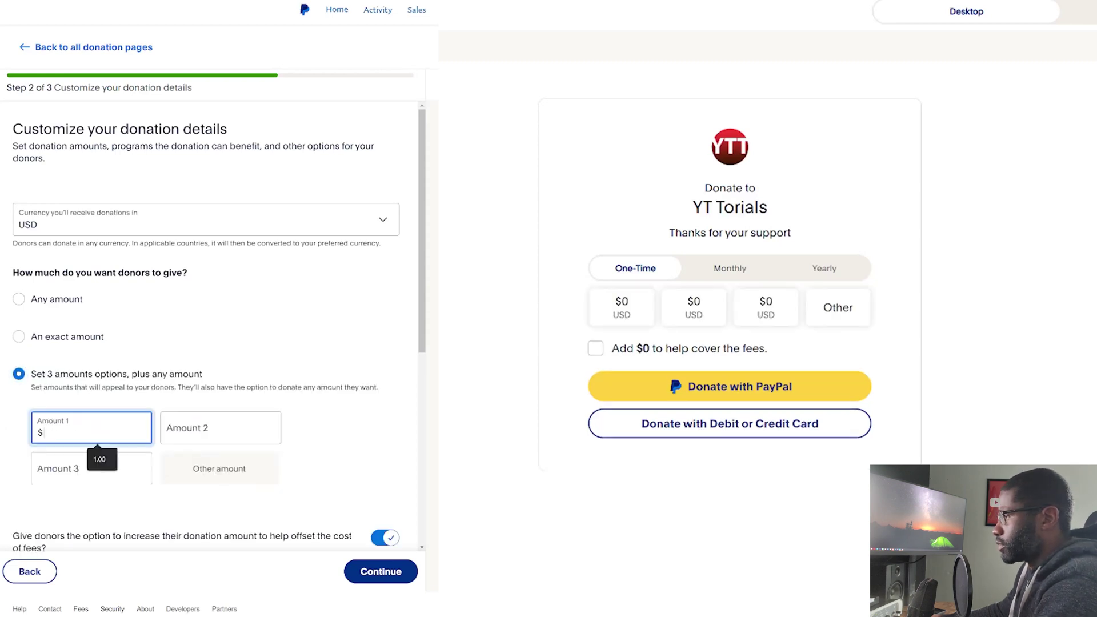
pyautogui.click(173, 431)
pyautogui.write('5')
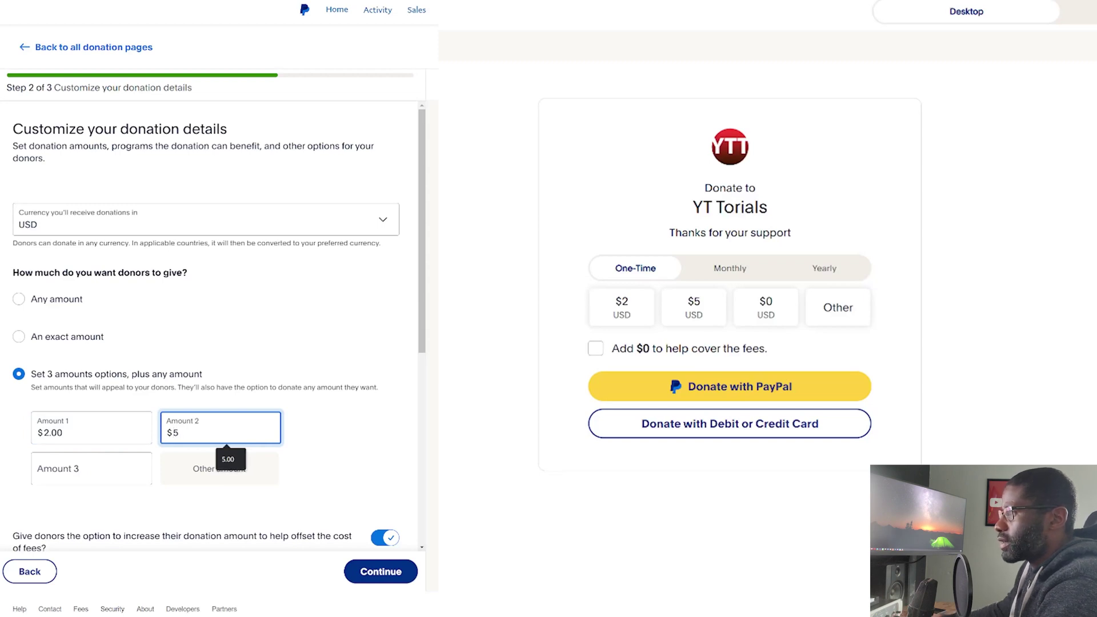
pyautogui.click(92, 469)
pyautogui.write('10')
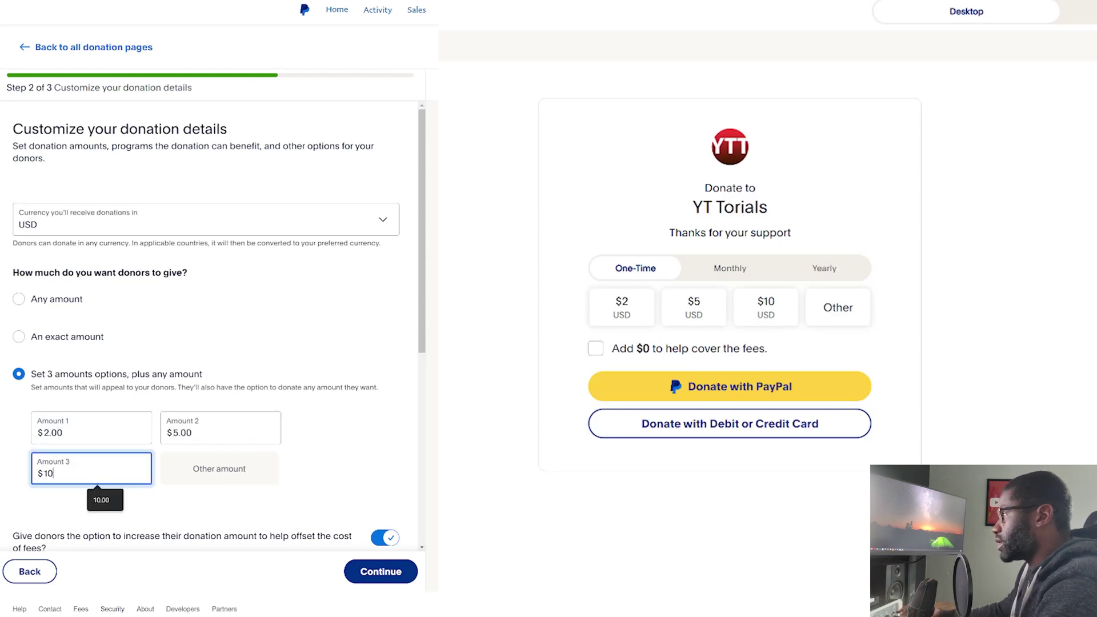
pyautogui.click(213, 517)
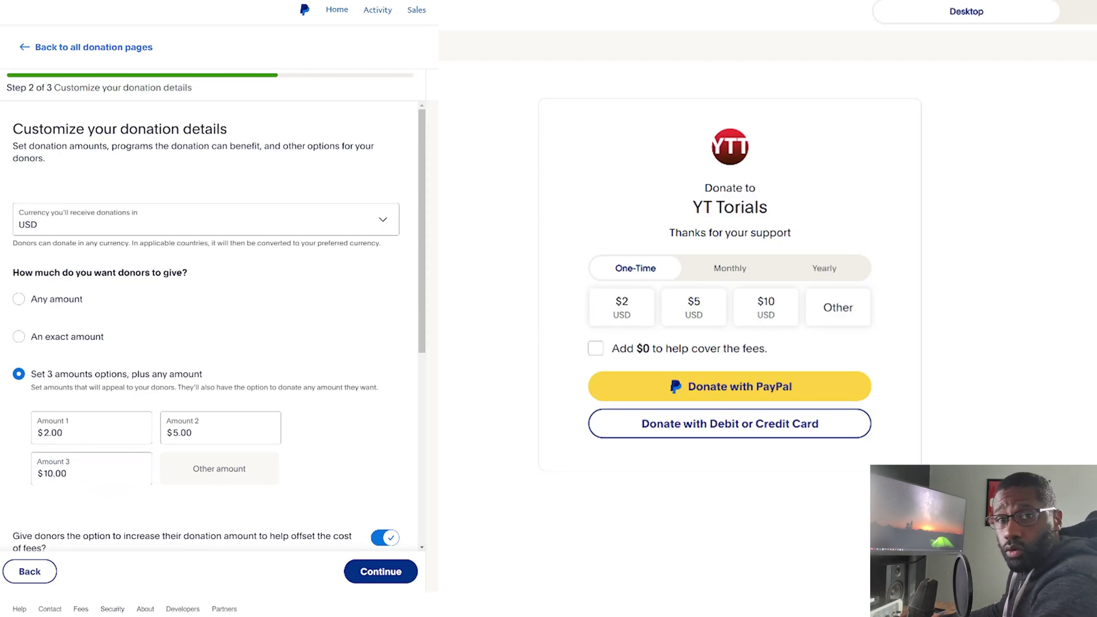
# - Try different combinations of the Monthly and Yearly recurring donation frequencies
pyautogui.scroll(-3, 252, 431)
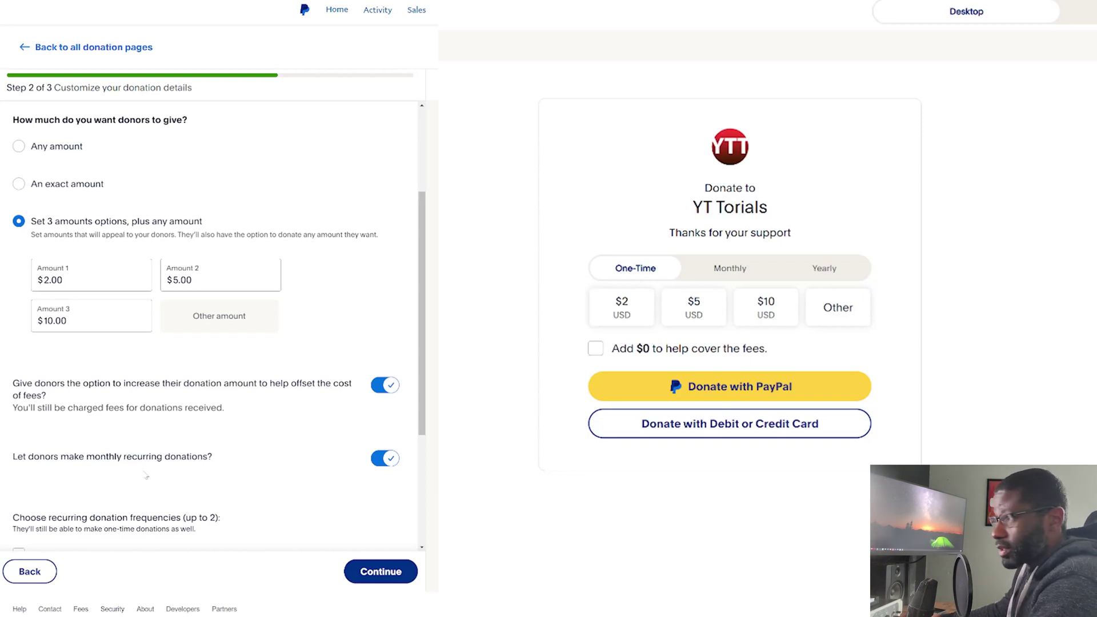
pyautogui.scroll(-3, 143, 473)
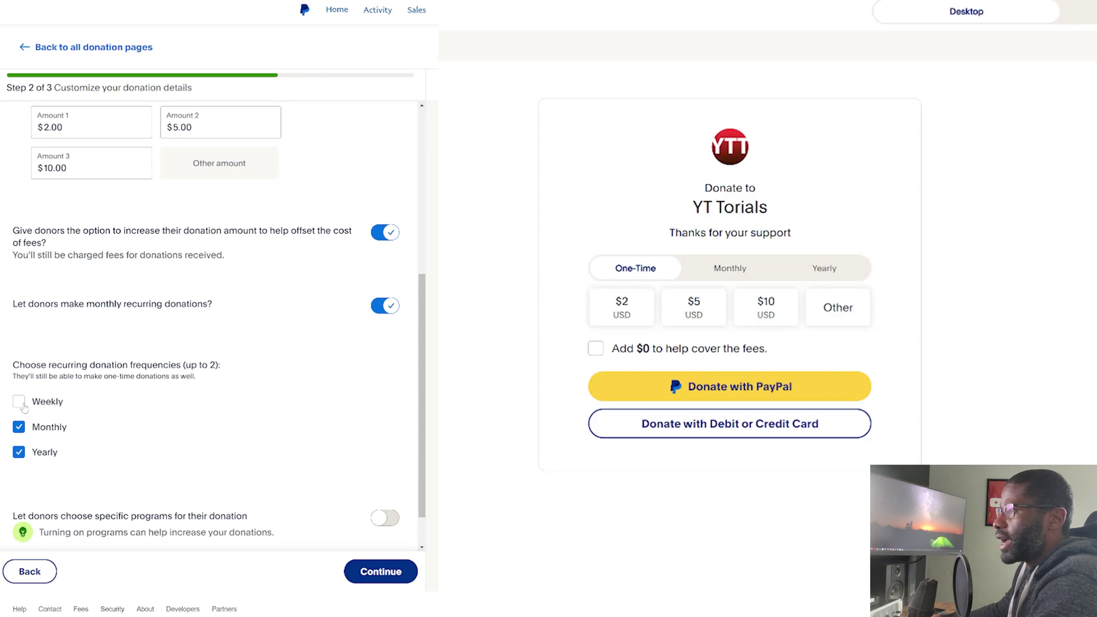
pyautogui.click(19, 426)
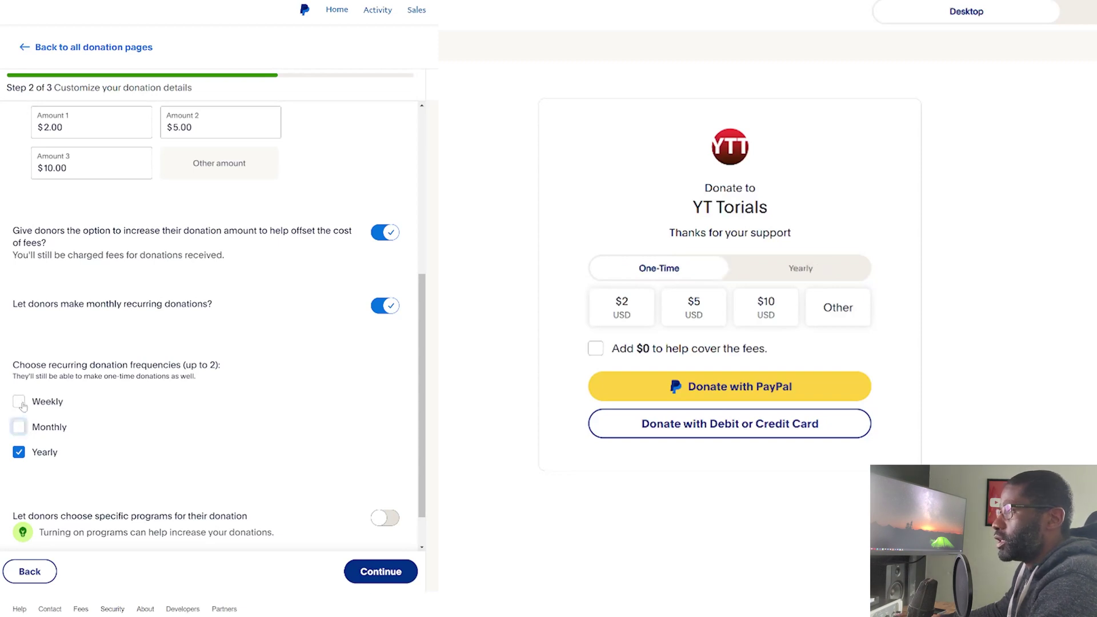
pyautogui.click(19, 453)
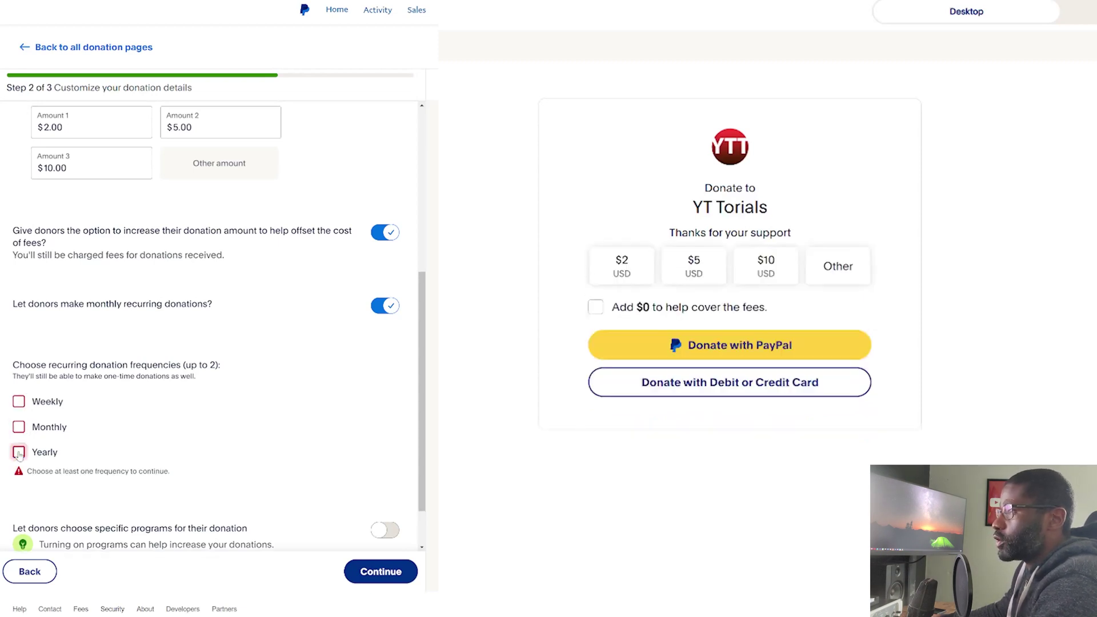
pyautogui.click(19, 453)
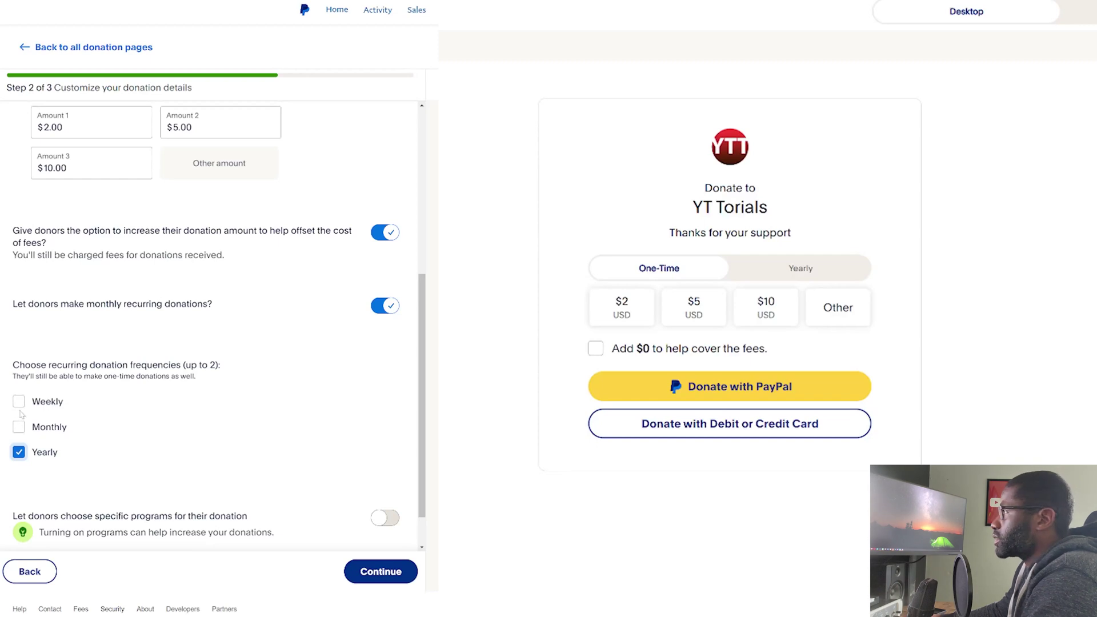
pyautogui.click(19, 427)
pyautogui.click(19, 452)
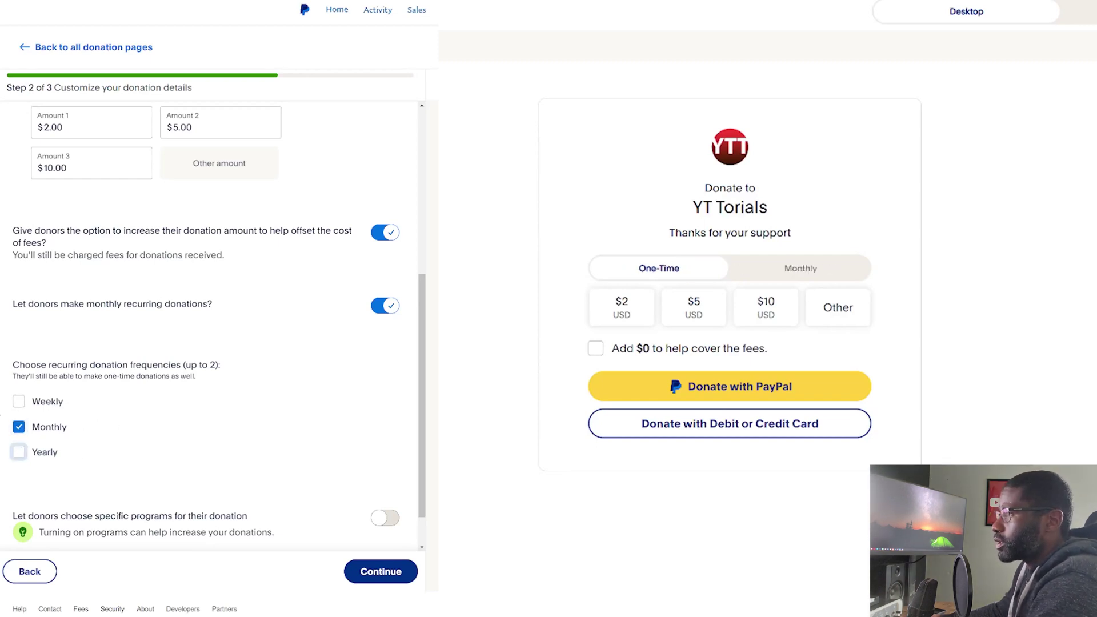
pyautogui.click(19, 452)
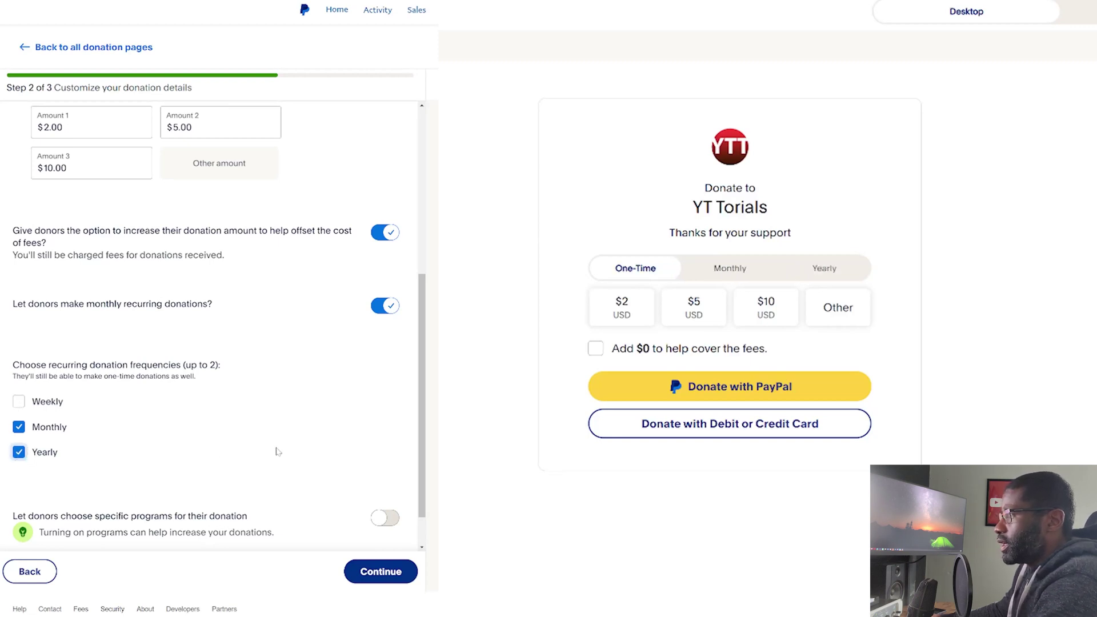
# - Try the option that lets donors choose specific programs for their donation, and switch it back off
pyautogui.scroll(-1, 283, 446)
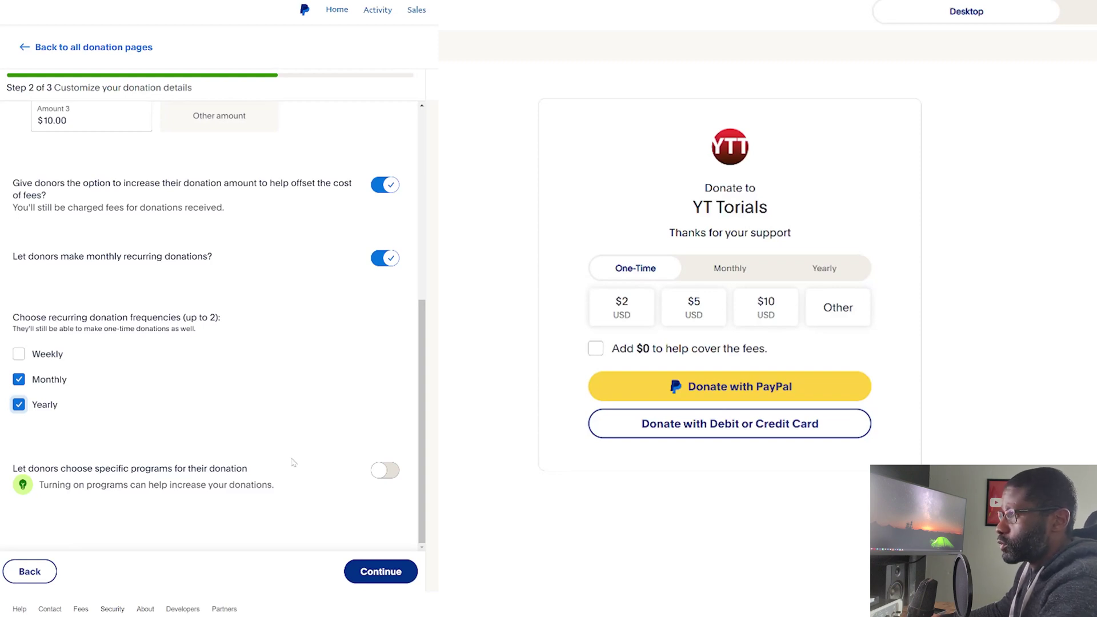
pyautogui.click(376, 476)
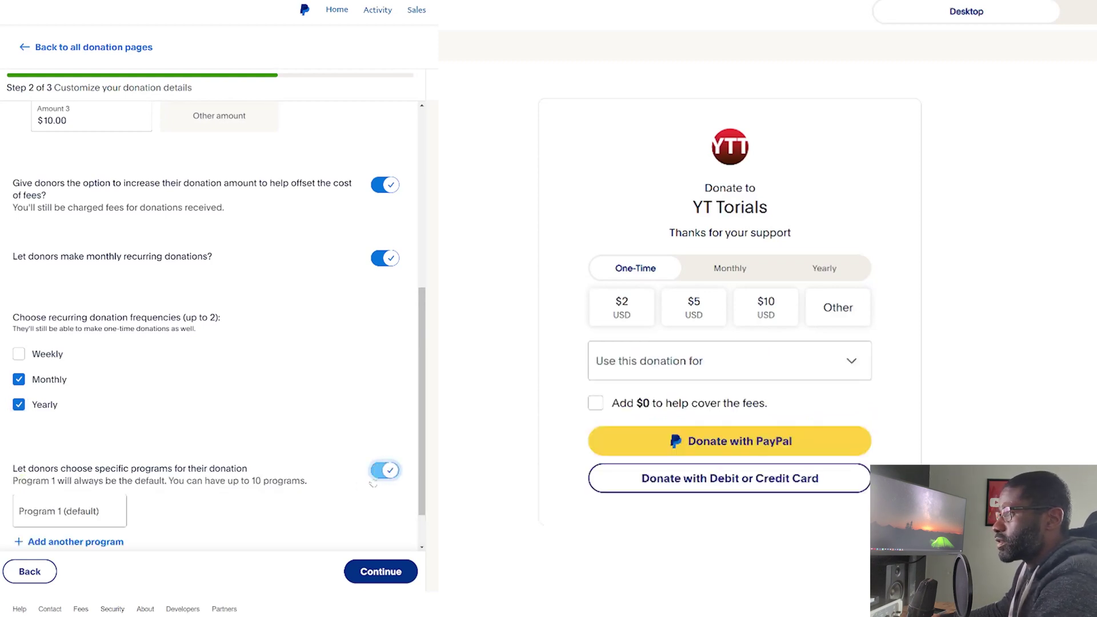
pyautogui.scroll(-1, 373, 483)
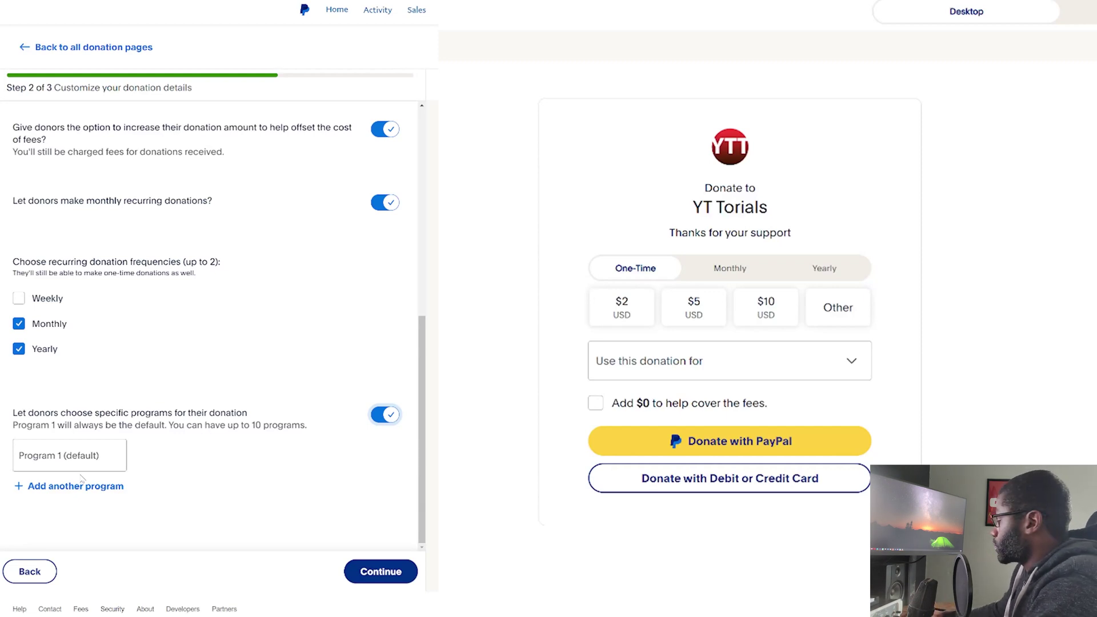
pyautogui.click(385, 415)
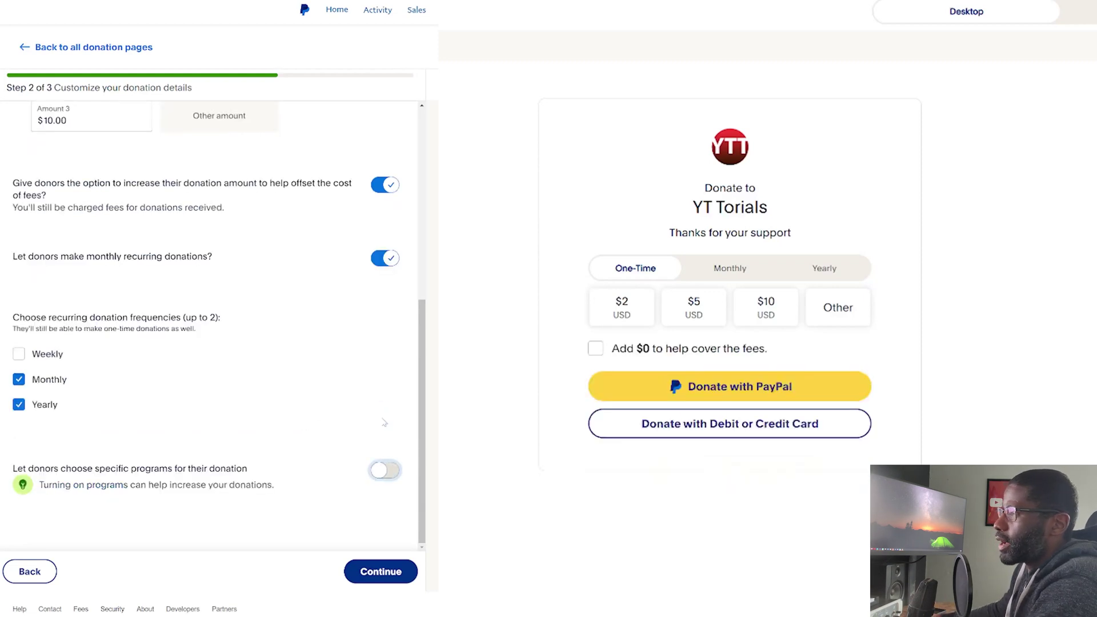
# - Proceed to the payment page setup and try the option to get donors' mailing addresses, leaving it off
pyautogui.click(381, 575)
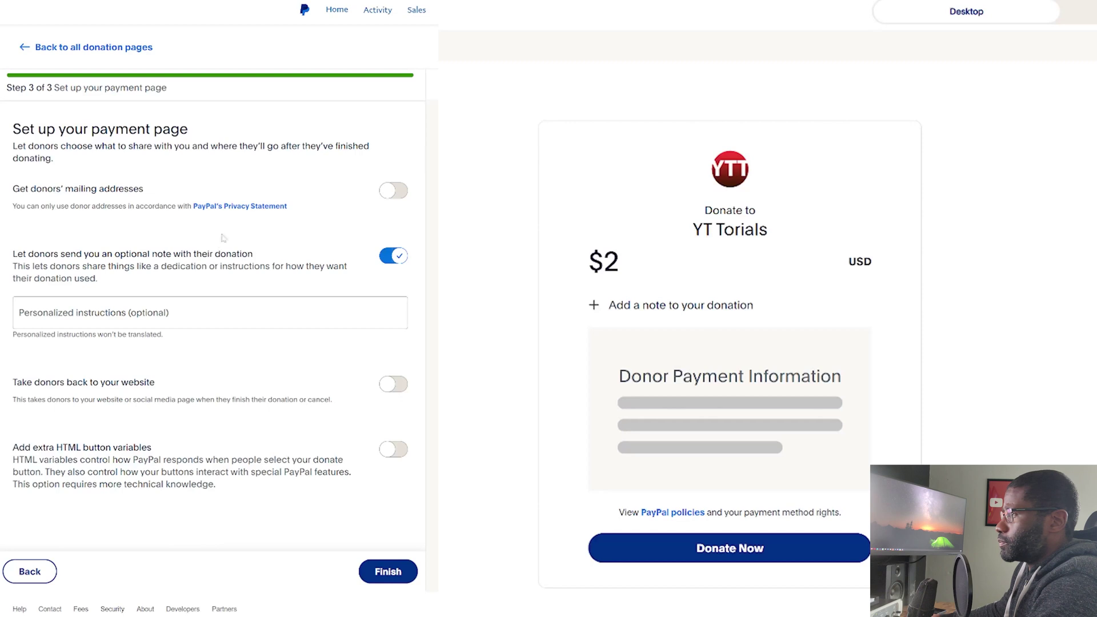
pyautogui.click(399, 190)
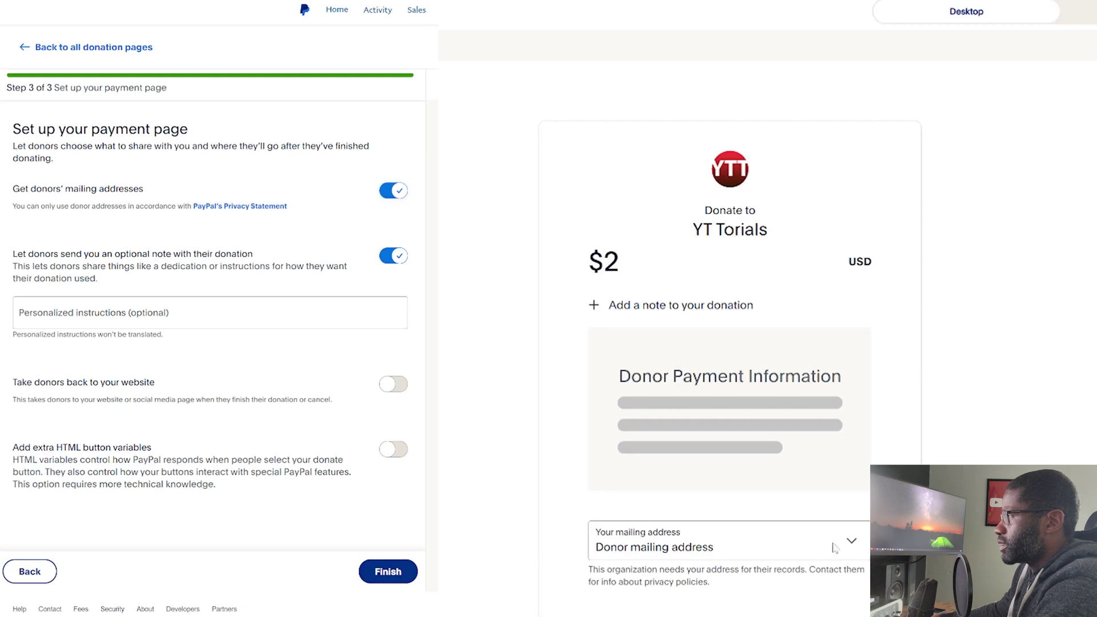
pyautogui.click(402, 192)
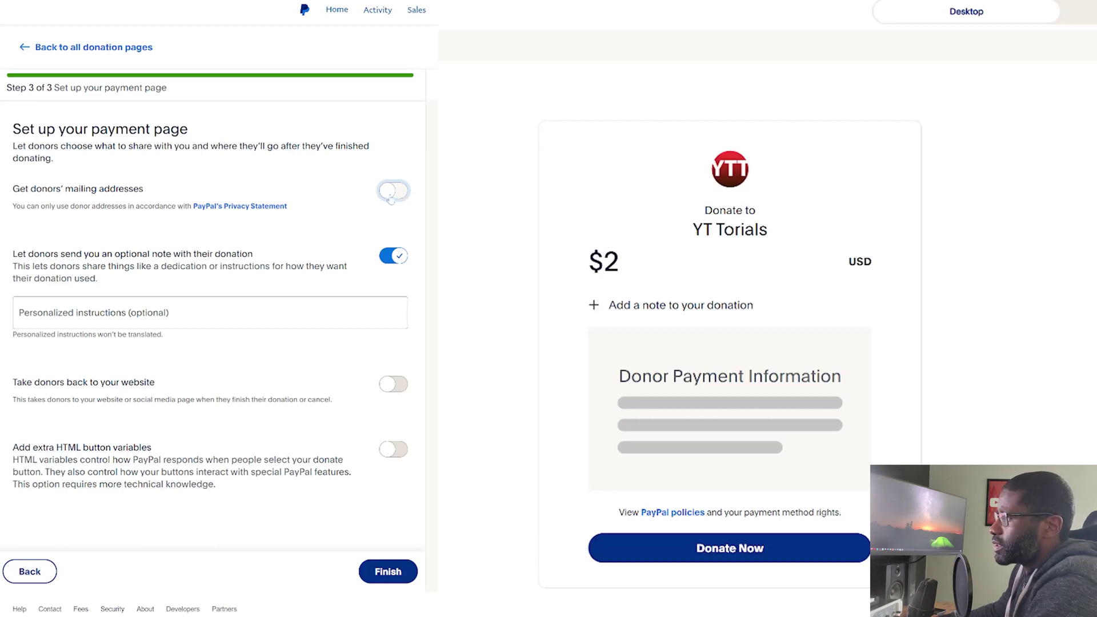
# - Try the option that takes donors back to your website, and switch it back off
pyautogui.scroll(-1, 312, 234)
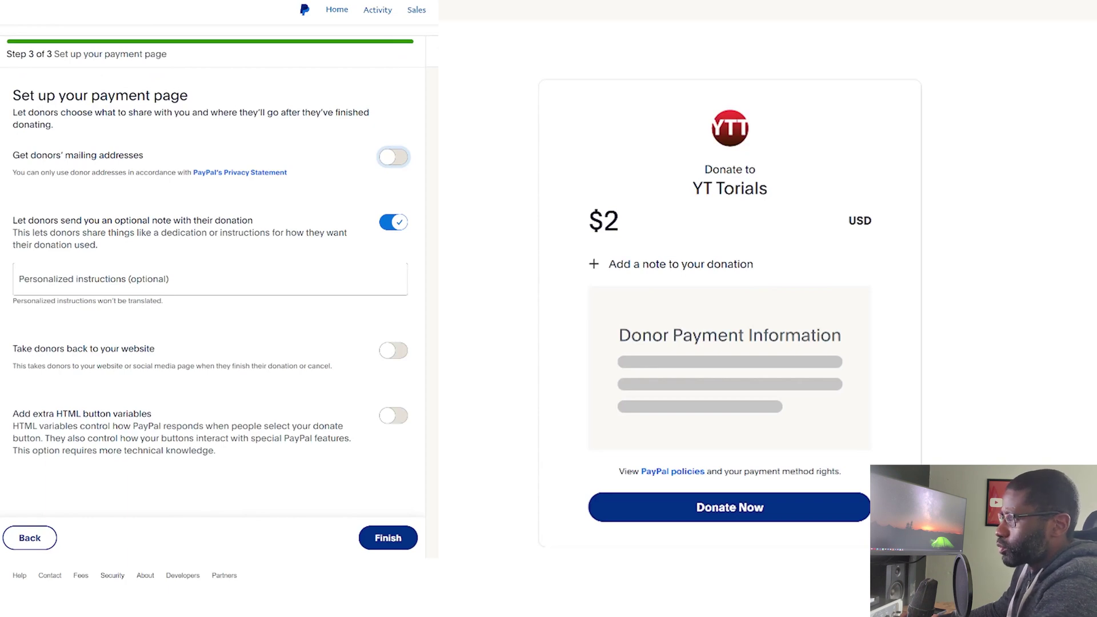
pyautogui.click(114, 280)
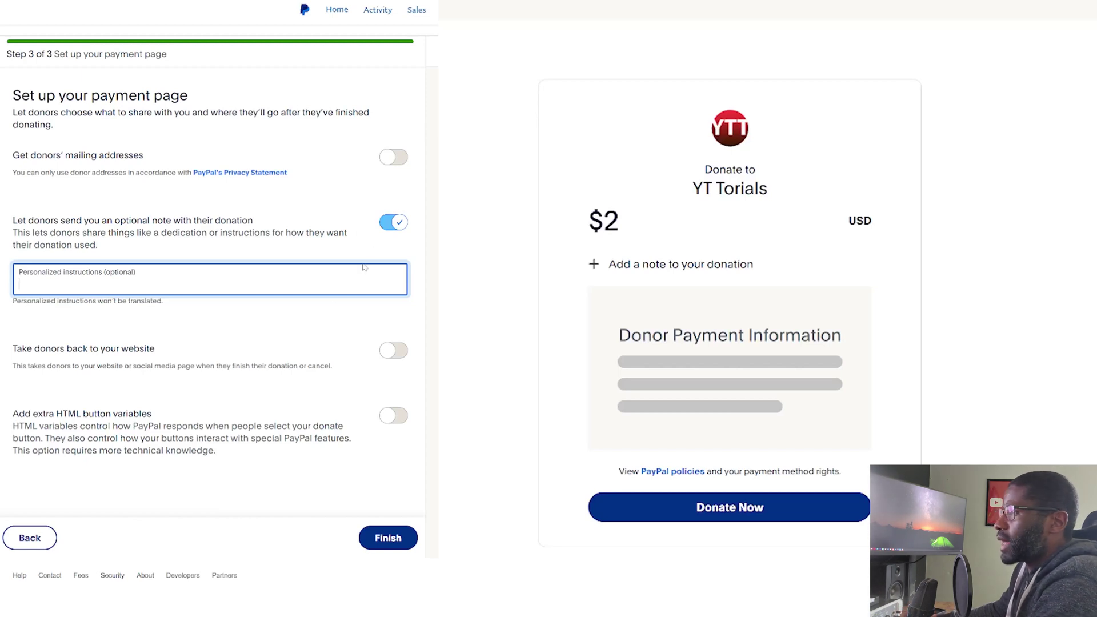
pyautogui.click(334, 314)
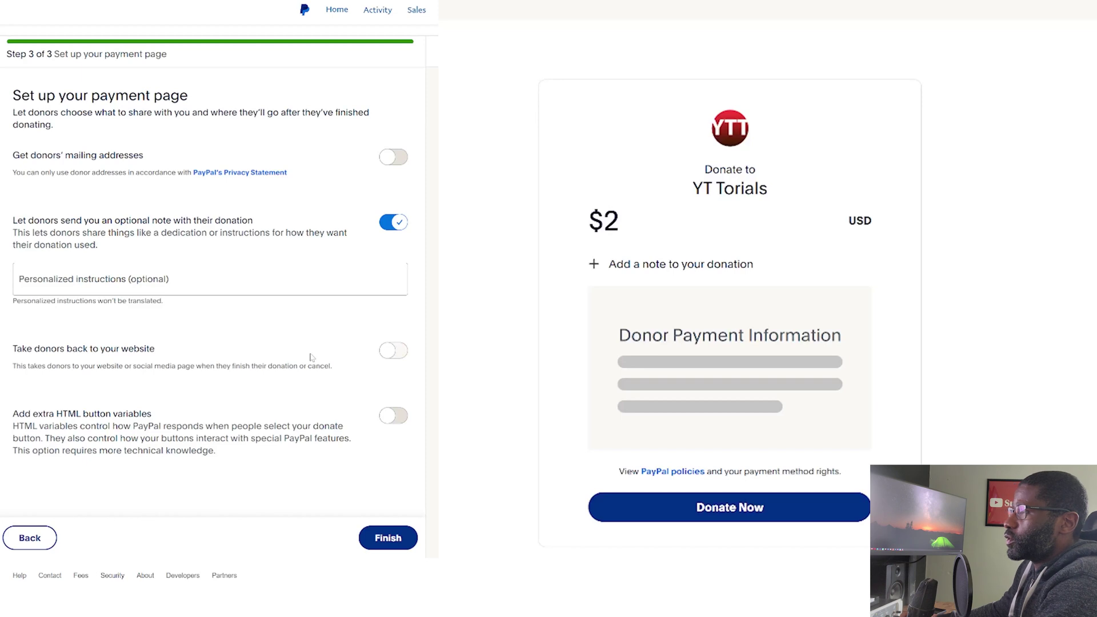
pyautogui.click(397, 355)
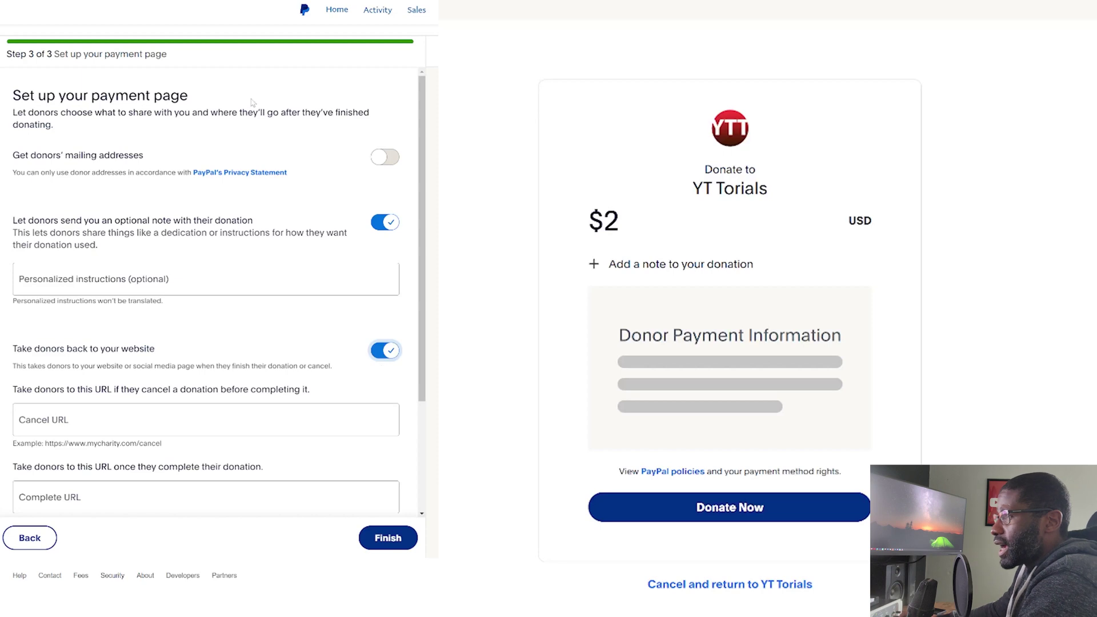
pyautogui.click(389, 350)
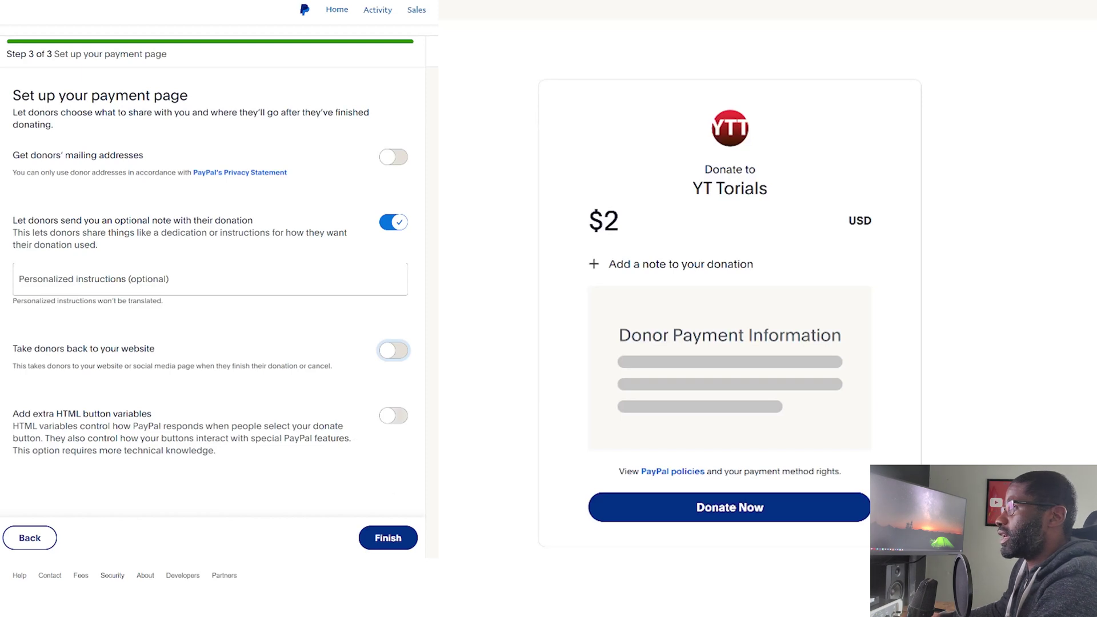
# - Finish the donation page setup and copy the page's shareable link
pyautogui.click(388, 538)
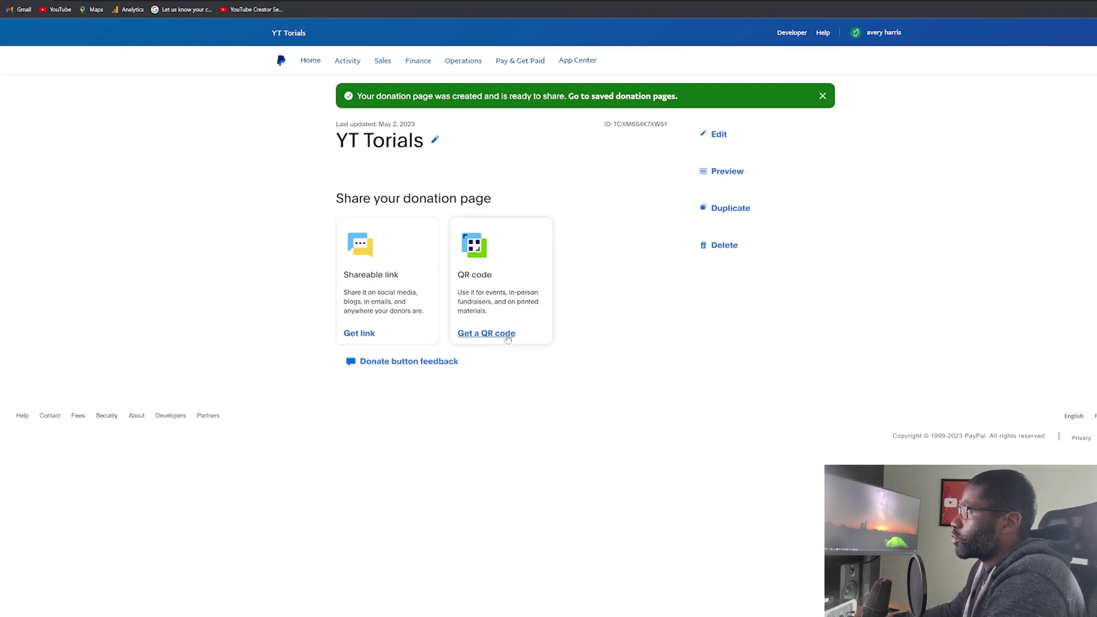
pyautogui.click(363, 337)
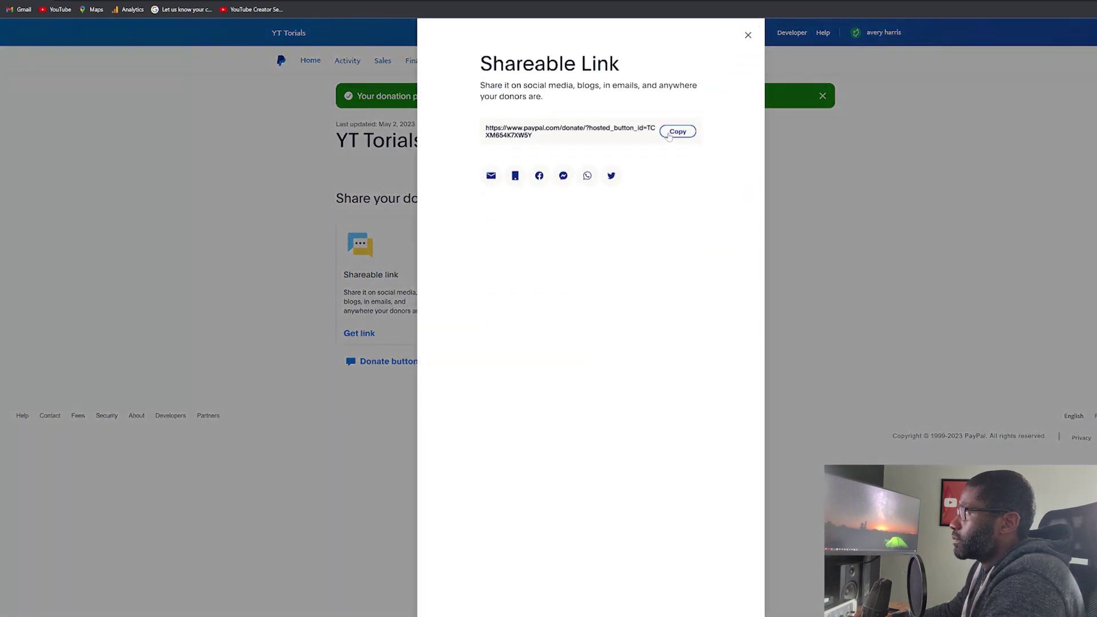
pyautogui.click(670, 136)
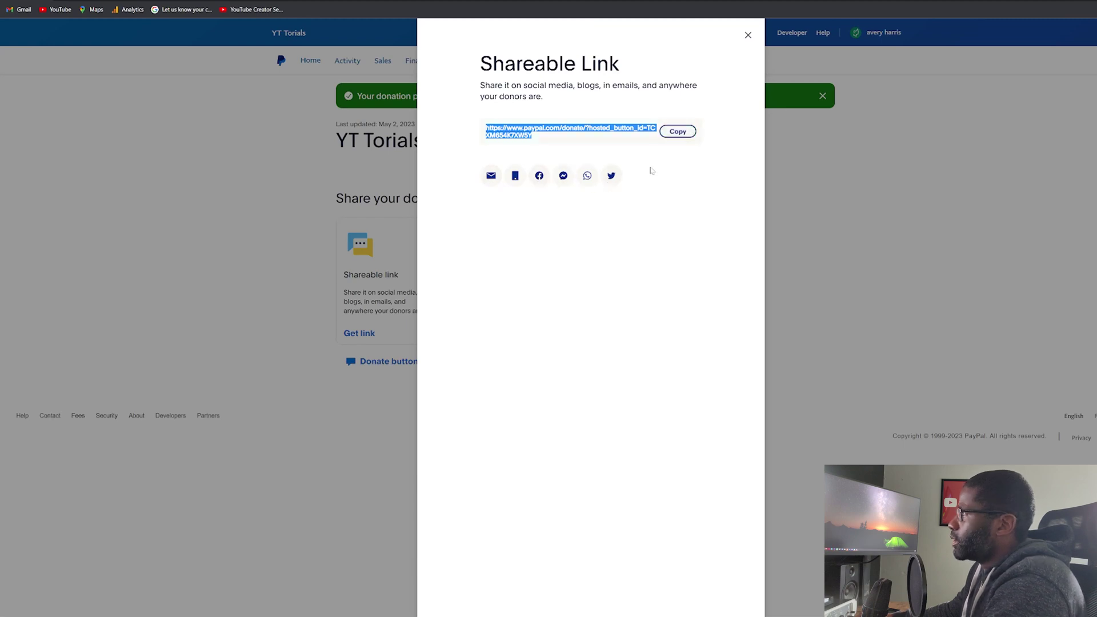
pyautogui.click(747, 37)
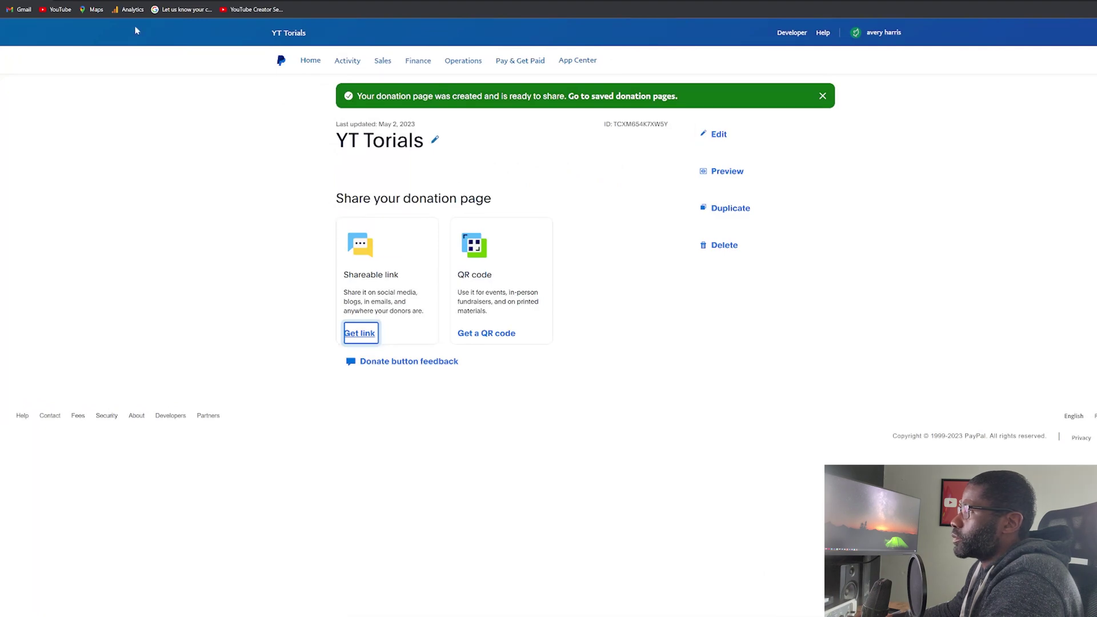
# - Switch to YouTube Studio, paste the donation link below the first description line of "Super Thanks is coming to shorts", and save the video details
pyautogui.click(70, 7)
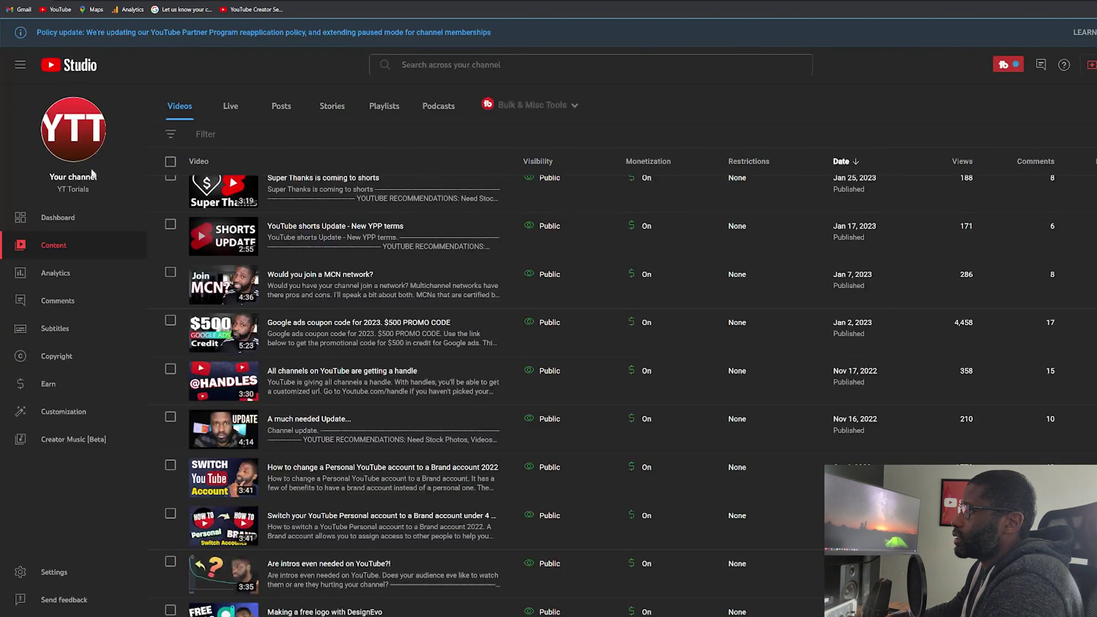
pyautogui.moveTo(270, 201)
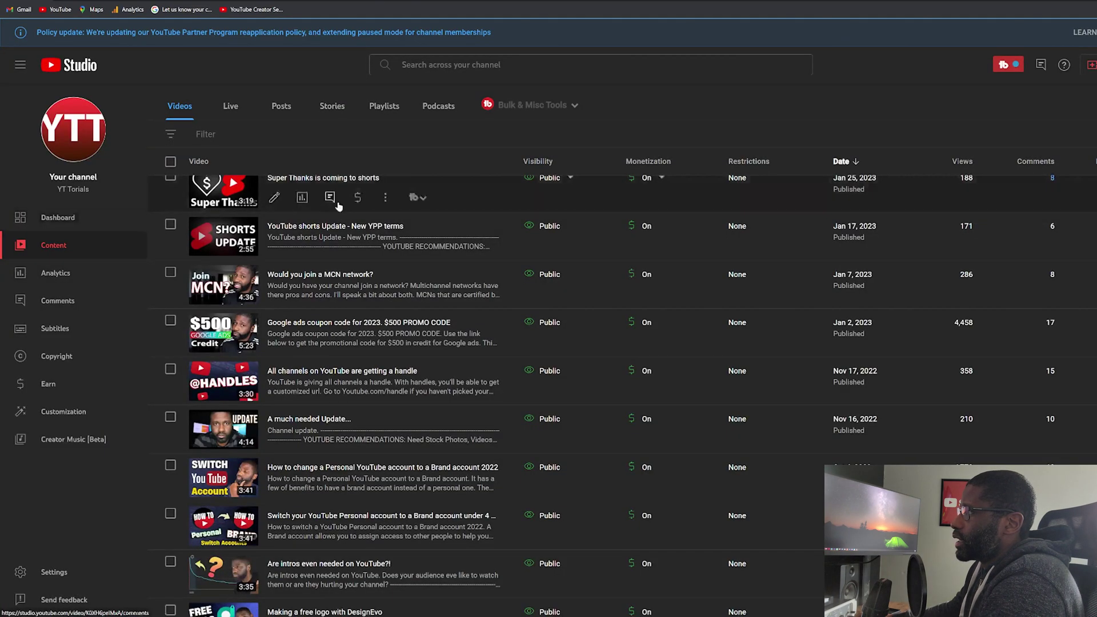
pyautogui.click(274, 198)
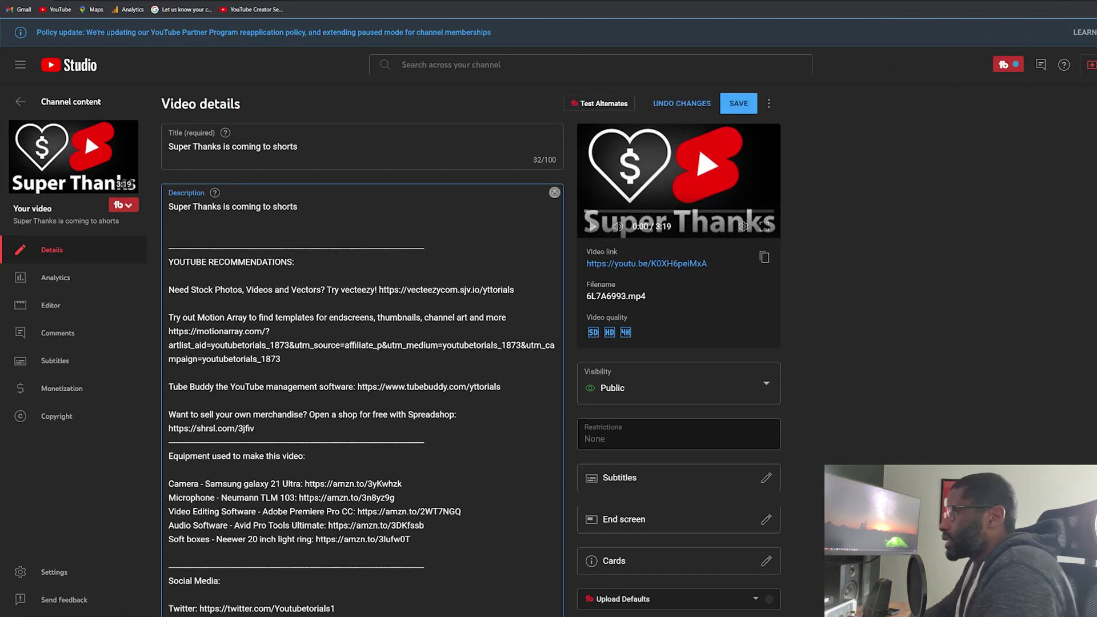
pyautogui.press('Return')
pyautogui.hotkey('ctrl', 'v')
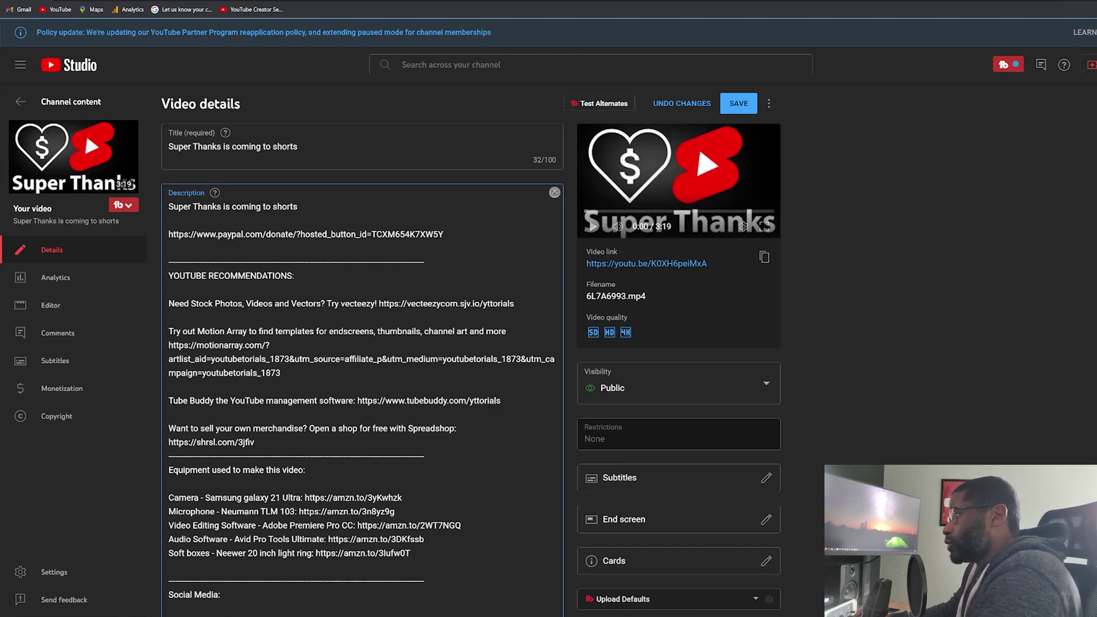
pyautogui.click(738, 105)
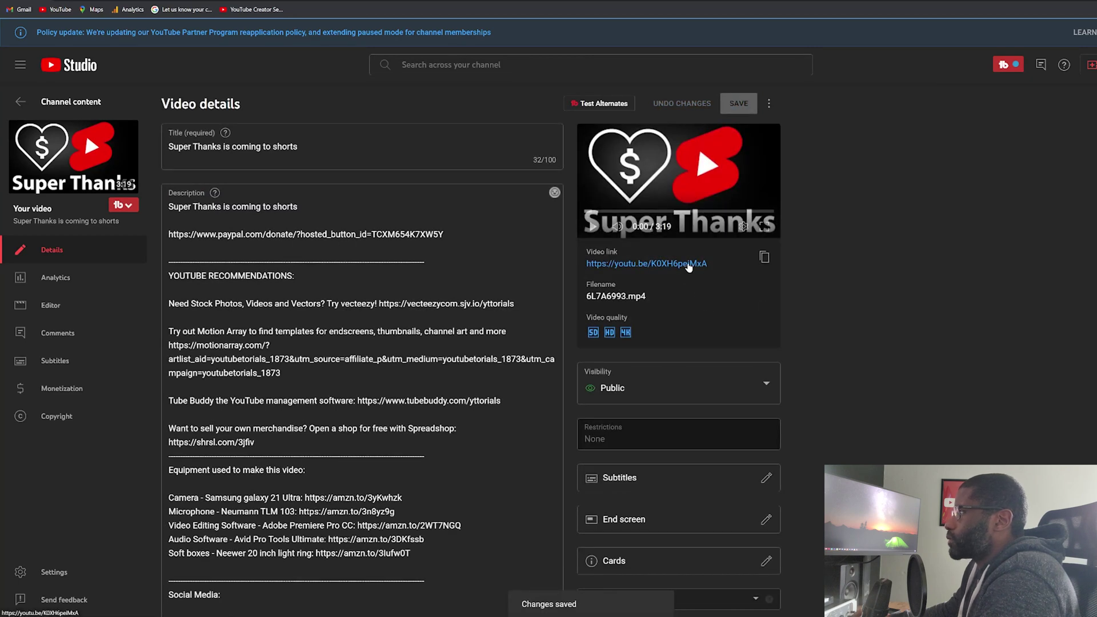
# - Open the donation page through the link in the published video's description and try the Monthly, Yearly and One-Time frequencies
pyautogui.click(689, 265)
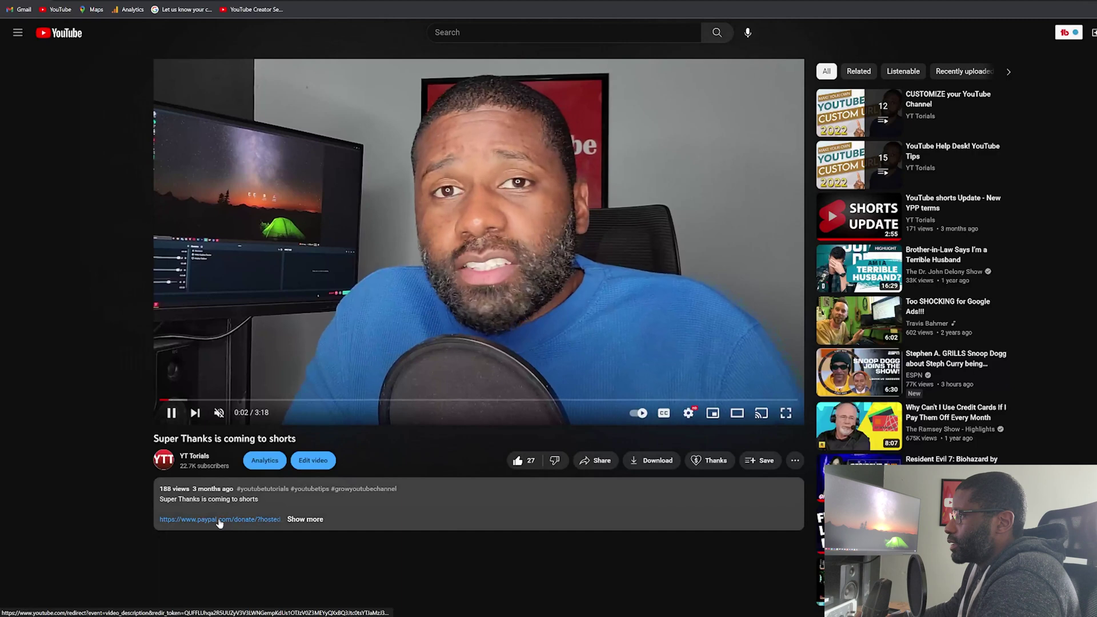
pyautogui.click(220, 521)
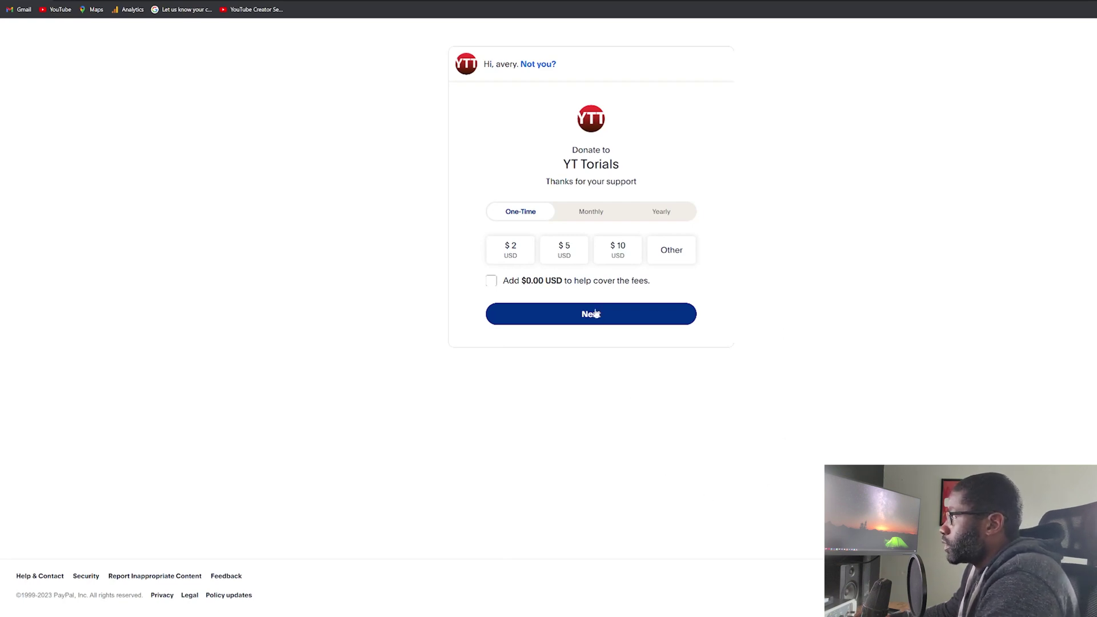
pyautogui.click(591, 213)
pyautogui.click(677, 213)
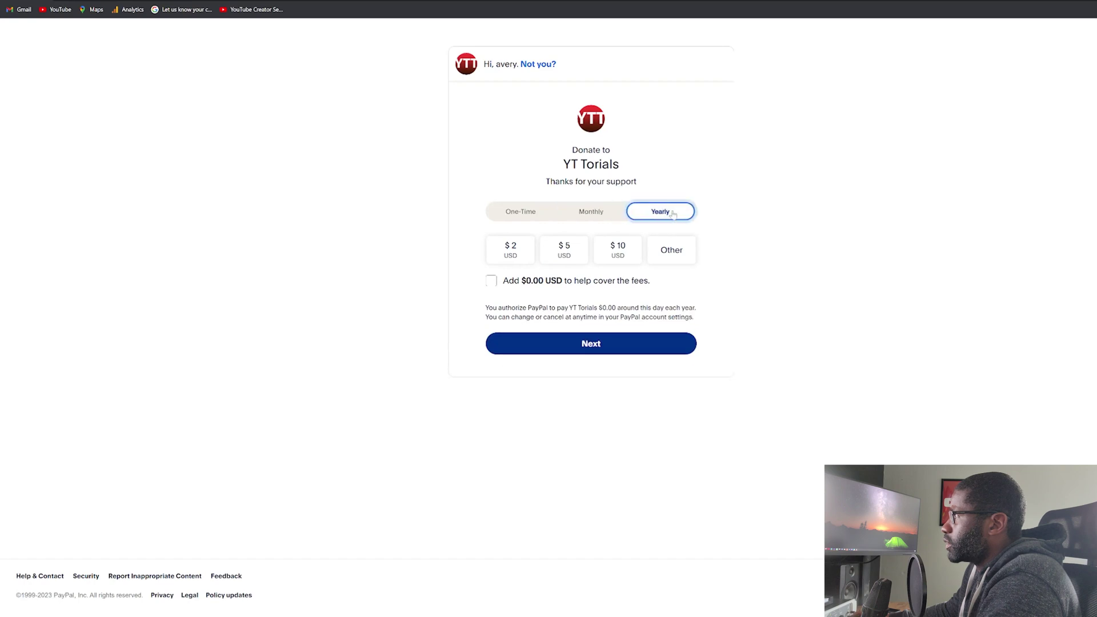
pyautogui.click(530, 216)
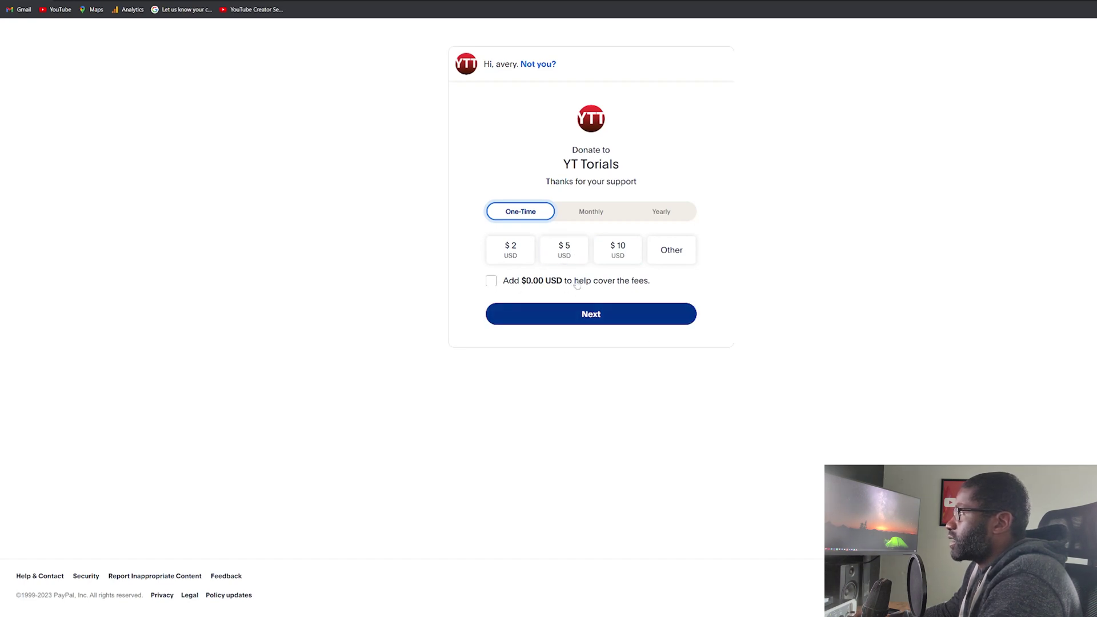
# - Enable the extra contribution toward fees and try the $2, $5 and $10 amounts on the donation page
pyautogui.click(491, 281)
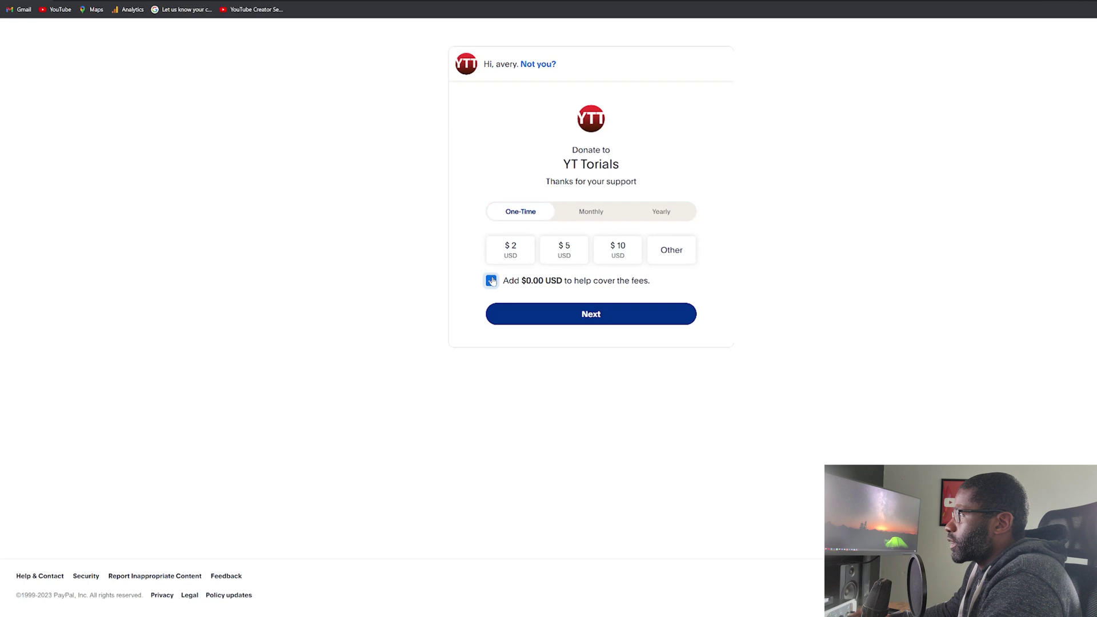
pyautogui.click(518, 257)
pyautogui.click(575, 256)
pyautogui.click(631, 253)
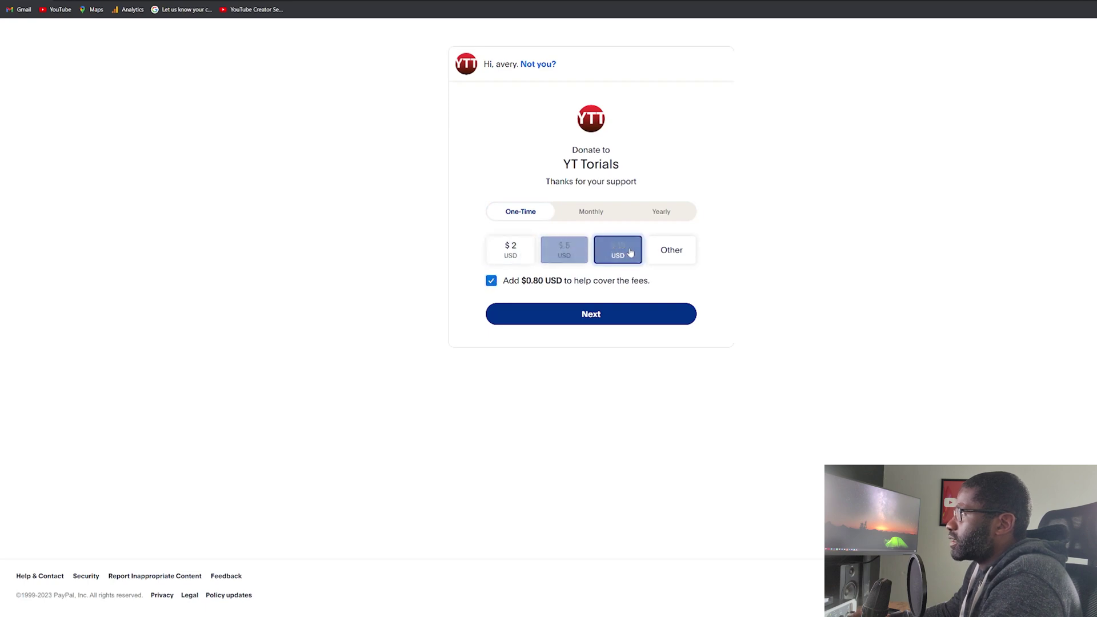
pyautogui.click(561, 249)
pyautogui.click(513, 251)
pyautogui.click(564, 251)
pyautogui.click(636, 254)
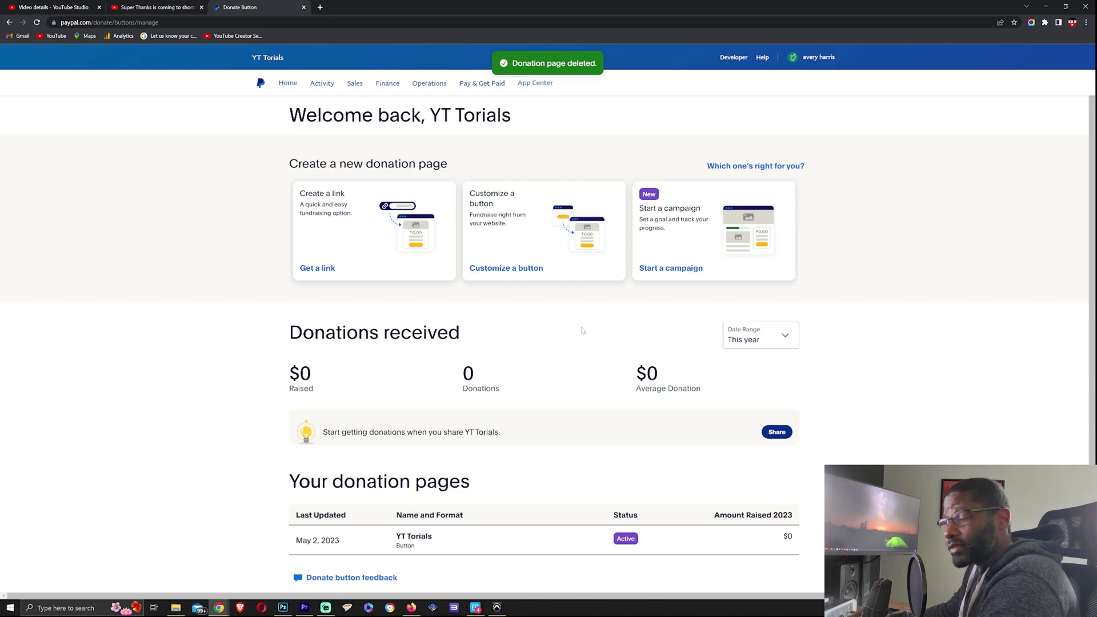
# - Start a new PayPal donation campaign and title it "Test"
pyautogui.click(695, 270)
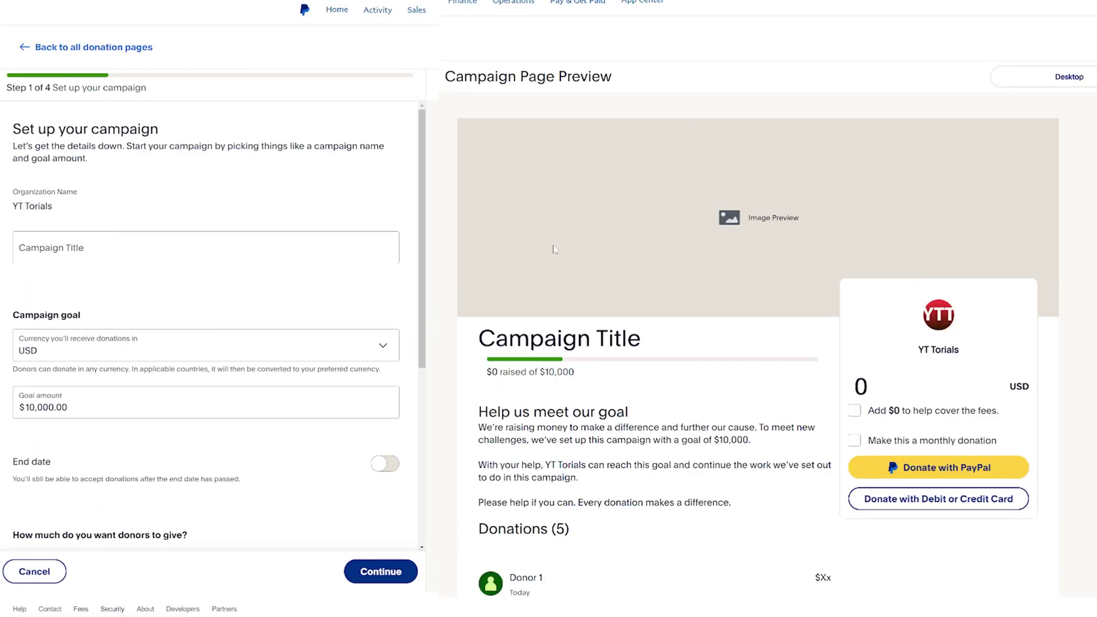
pyautogui.scroll(-5, 551, 367)
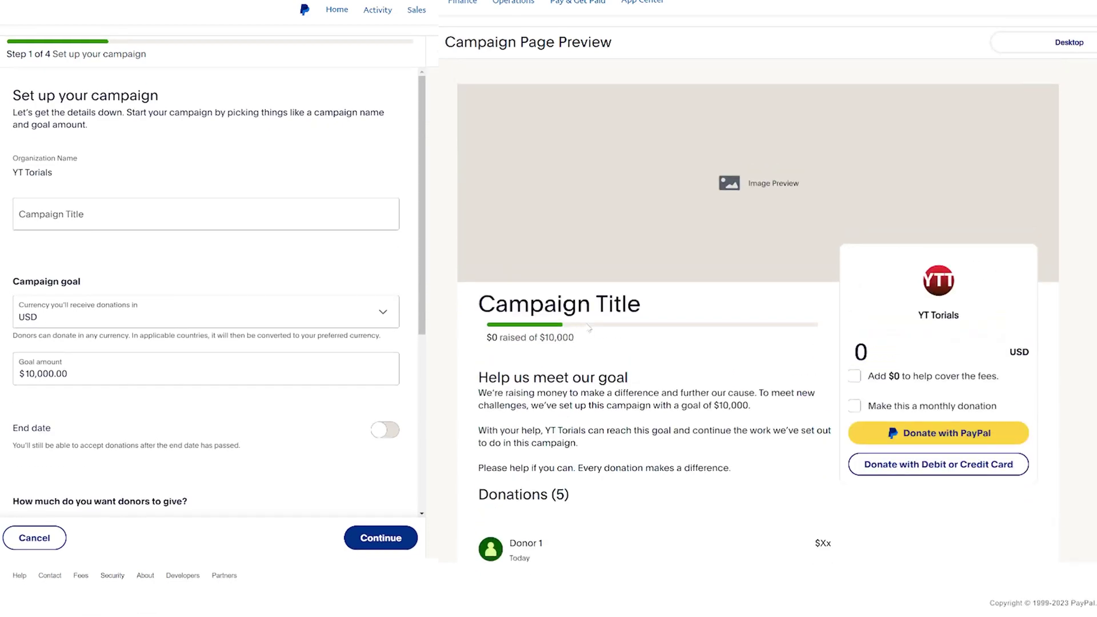
pyautogui.scroll(1, 588, 327)
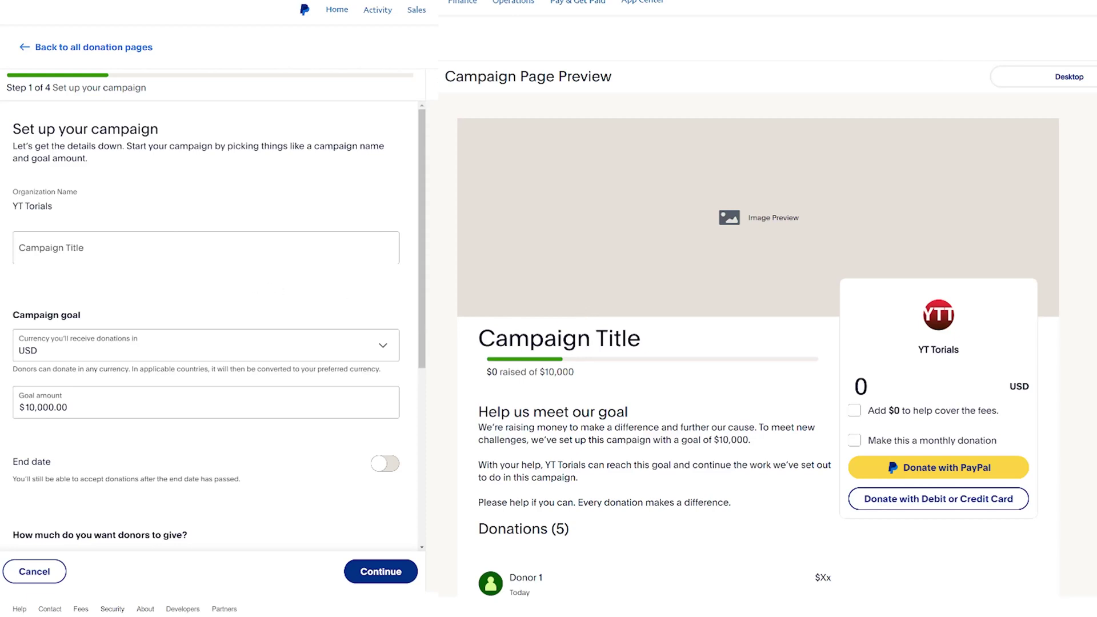
pyautogui.click(201, 222)
pyautogui.press('Tab')
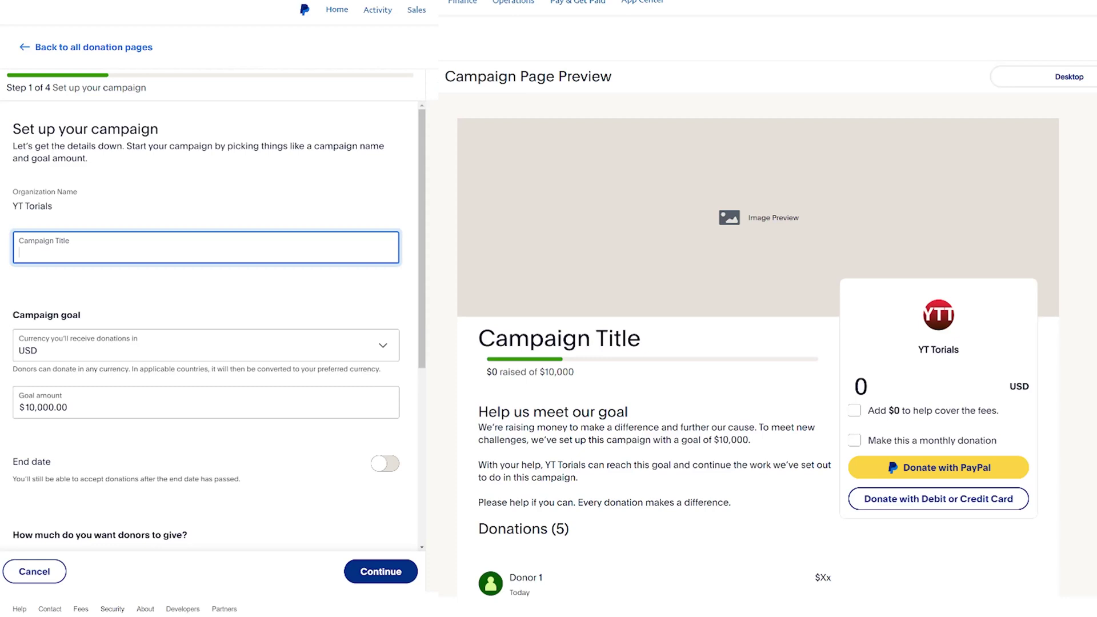
pyautogui.write('Test')
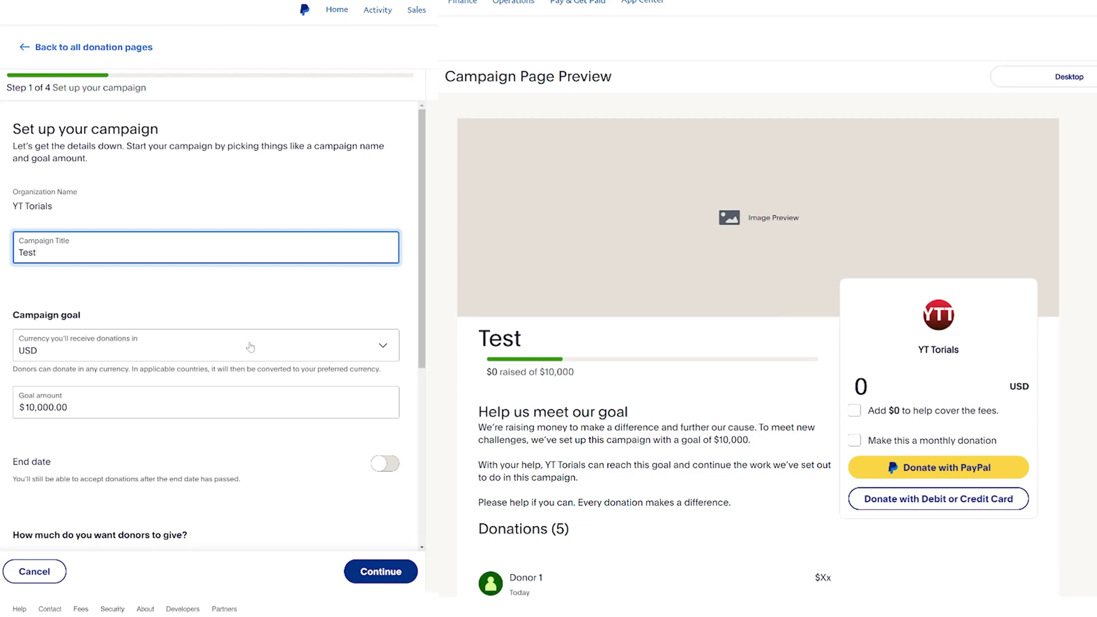
# - Set the campaign's goal amount to $5,000.00
pyautogui.scroll(-2, 238, 332)
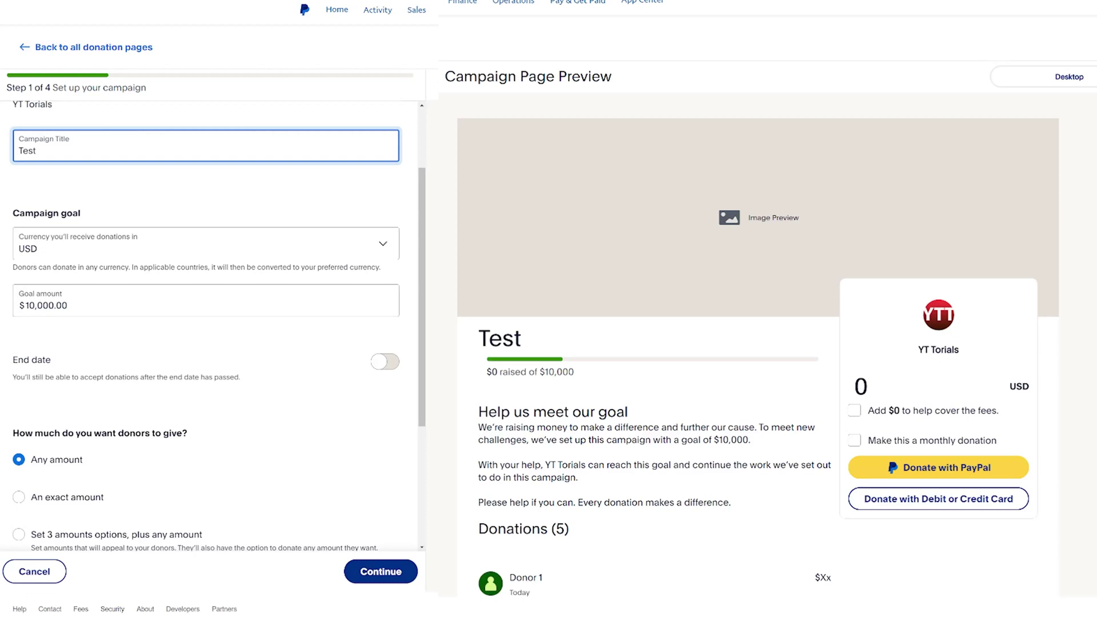
pyautogui.click(32, 306)
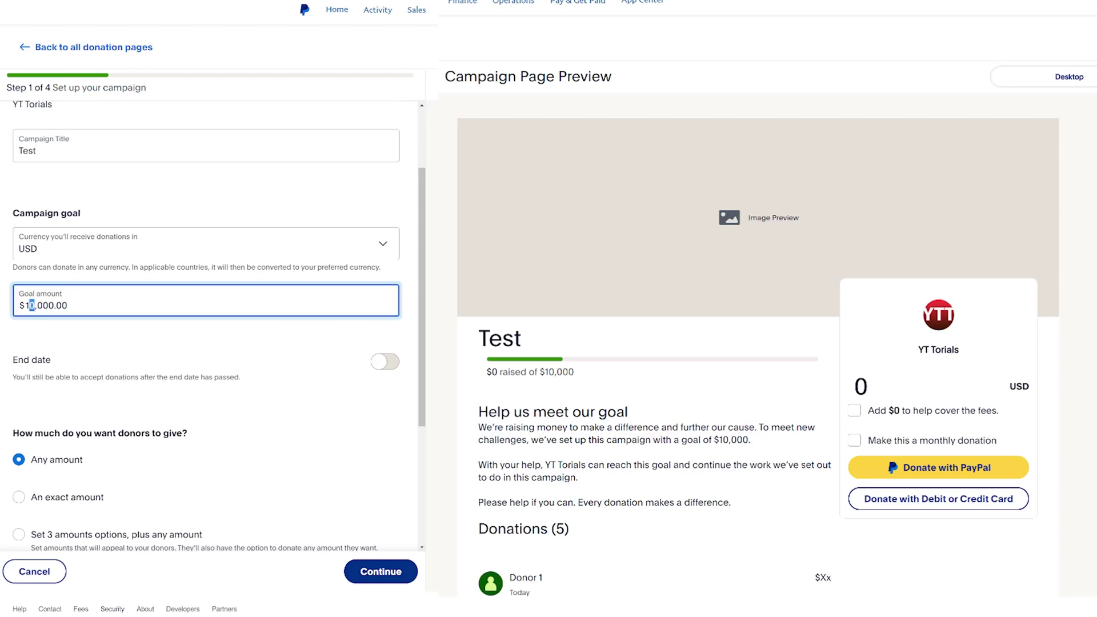
pyautogui.press('BackSpace')
pyautogui.press('BackSpace')
pyautogui.write('5')
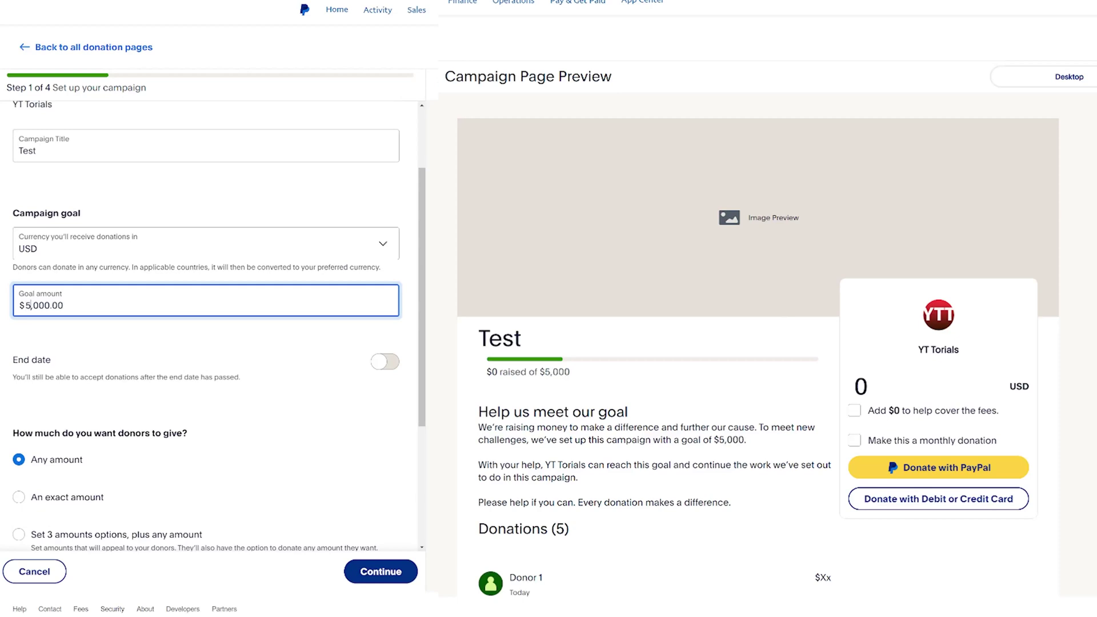
pyautogui.click(103, 337)
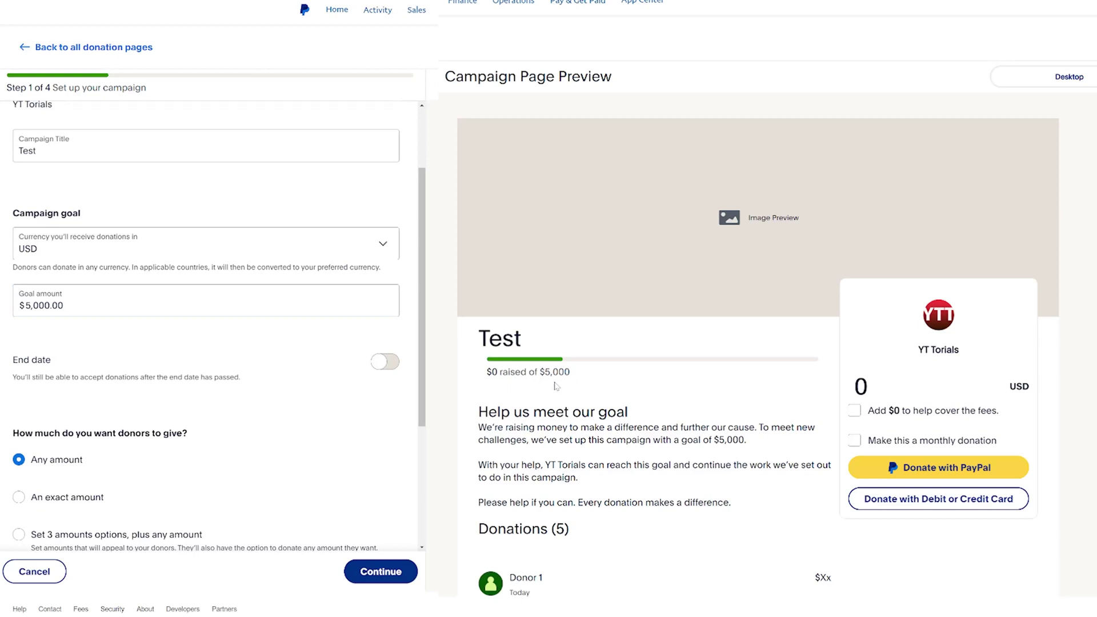
# - Try the campaign's end date option, switch it back off, and review the donation amount and recurring donation options
pyautogui.scroll(-2, 328, 365)
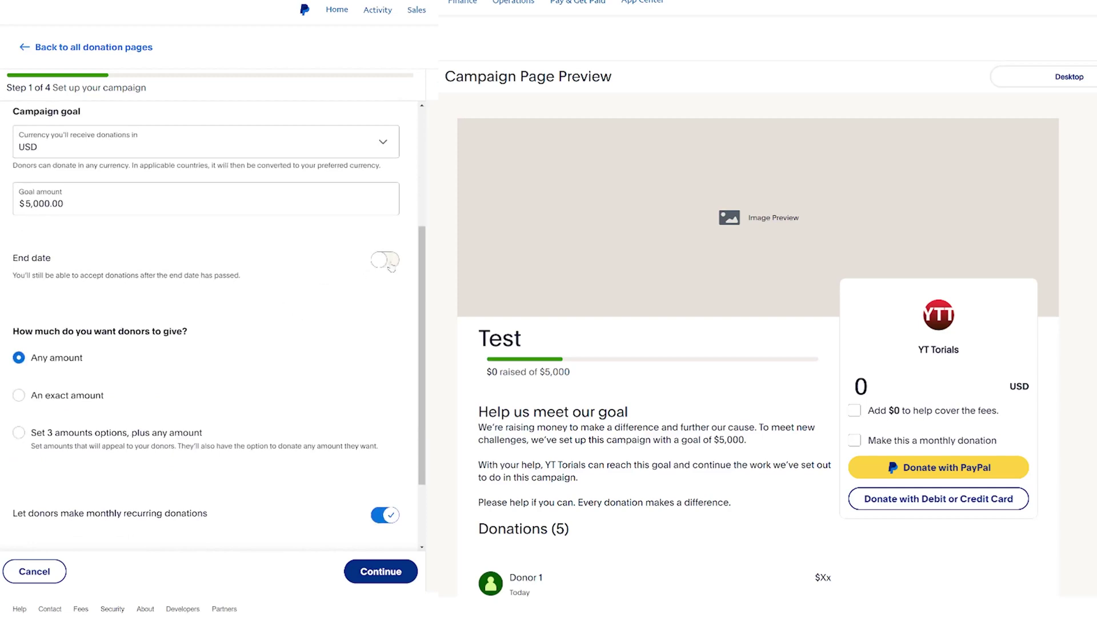
pyautogui.click(391, 261)
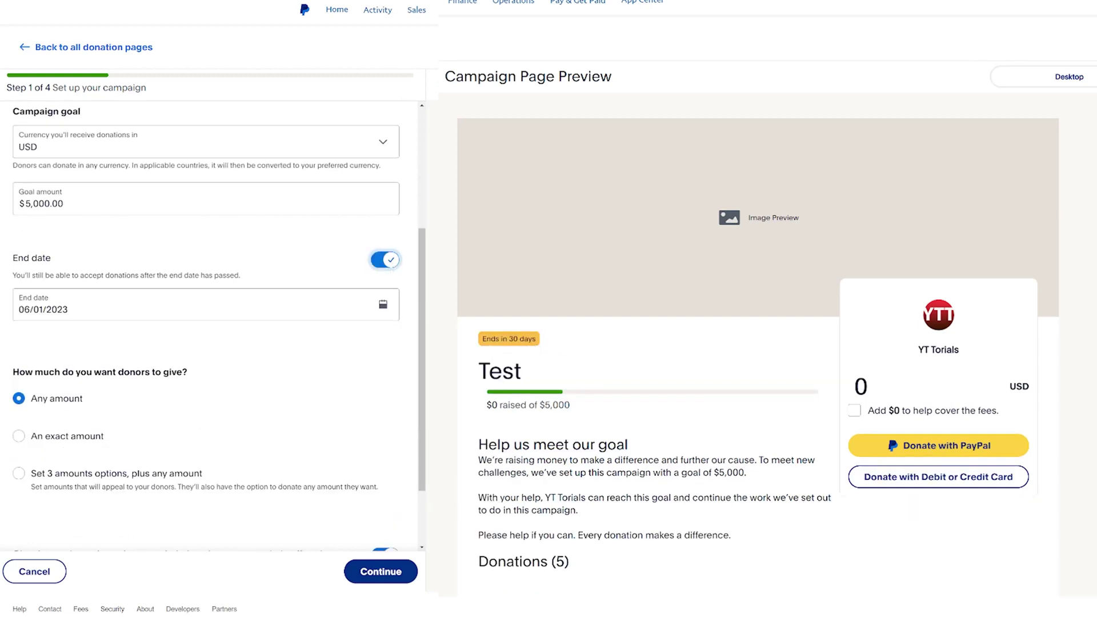
pyautogui.click(382, 266)
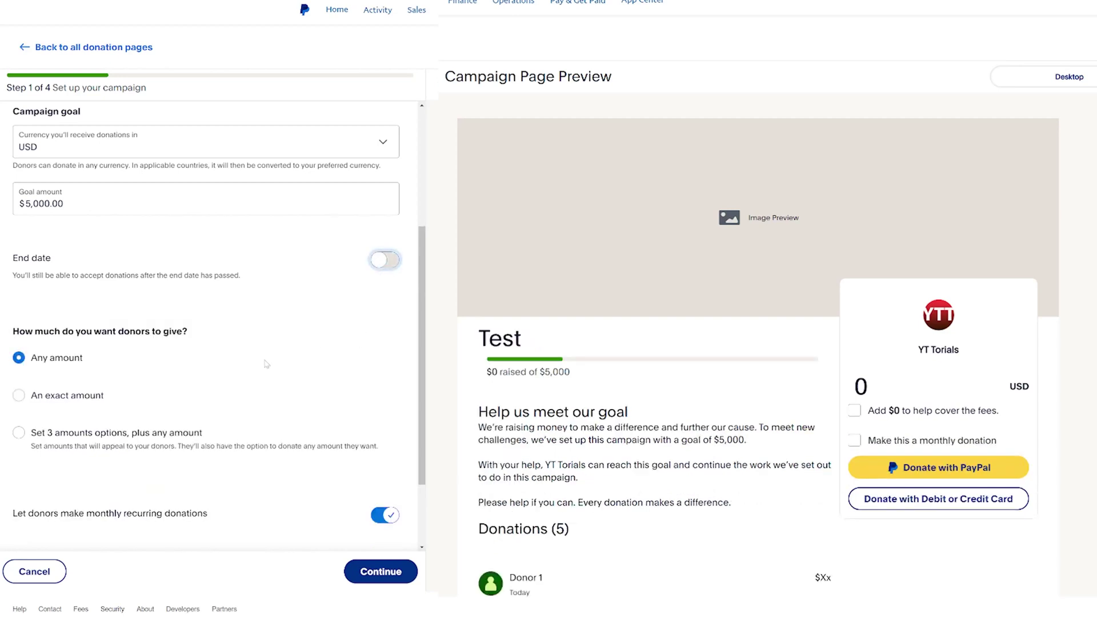
pyautogui.scroll(-2, 213, 368)
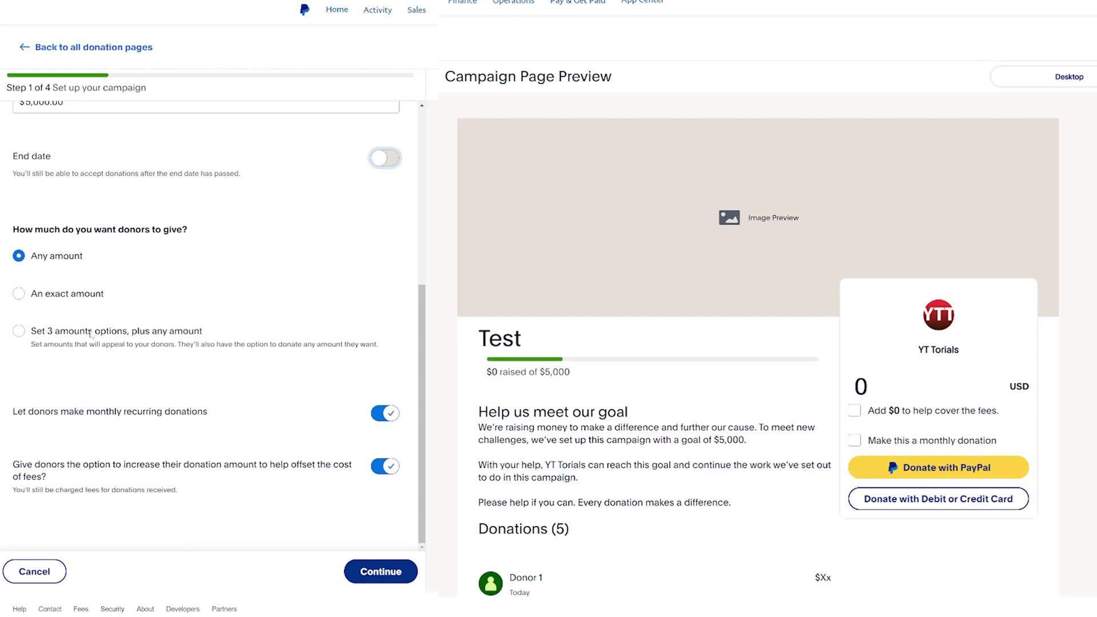
pyautogui.scroll(-1, 140, 379)
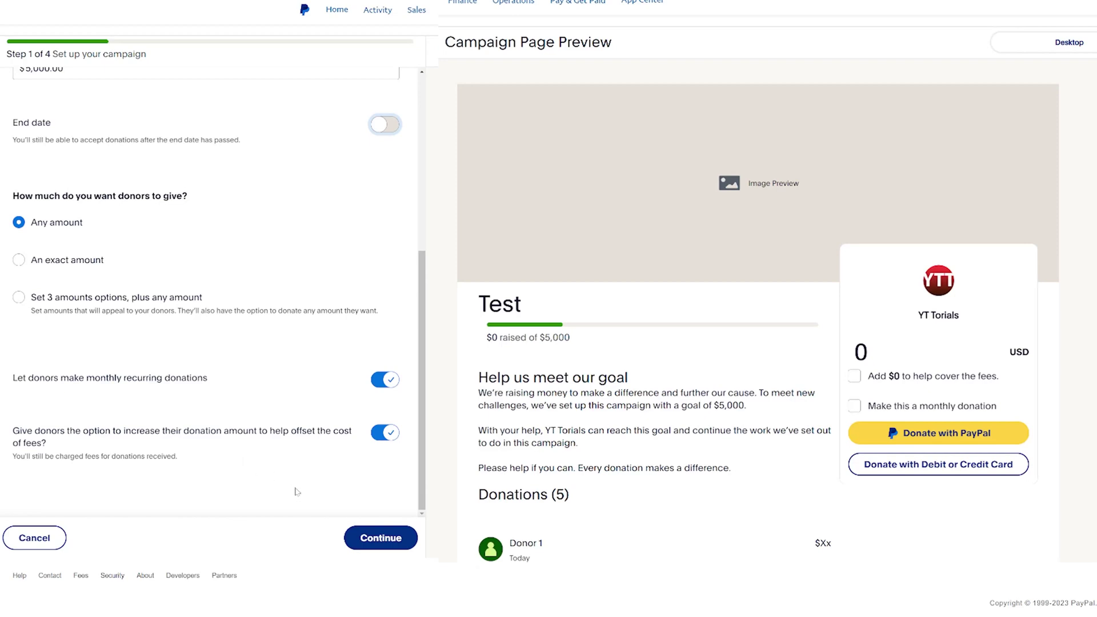
# - Proceed to customizing the campaign page and upload the "2 template" PNG as its cover image
pyautogui.click(376, 538)
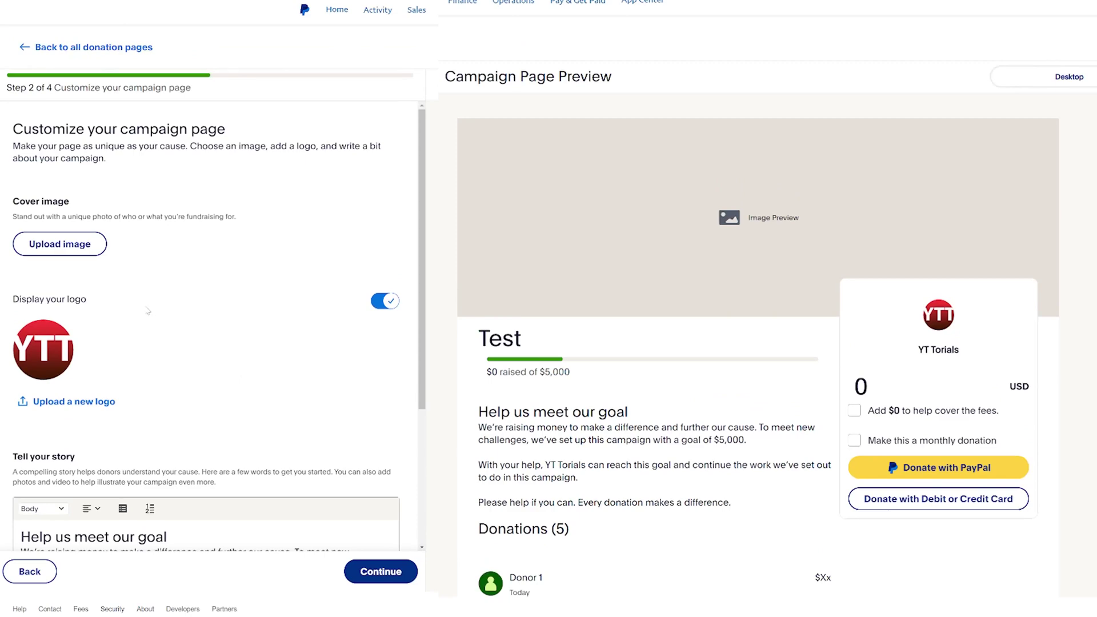
pyautogui.click(72, 254)
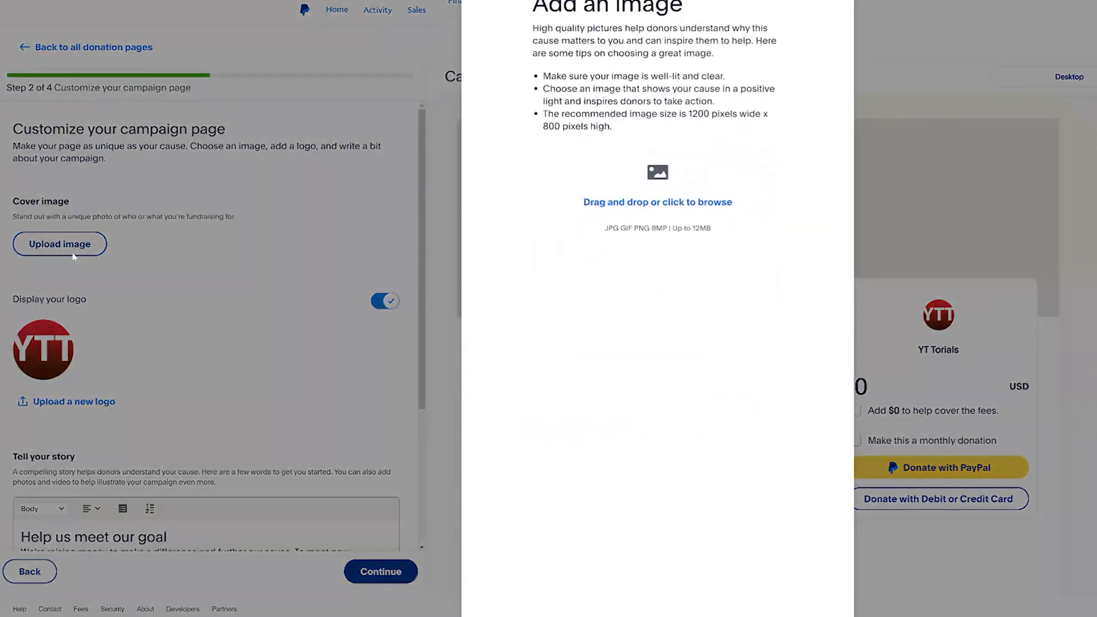
pyautogui.click(663, 211)
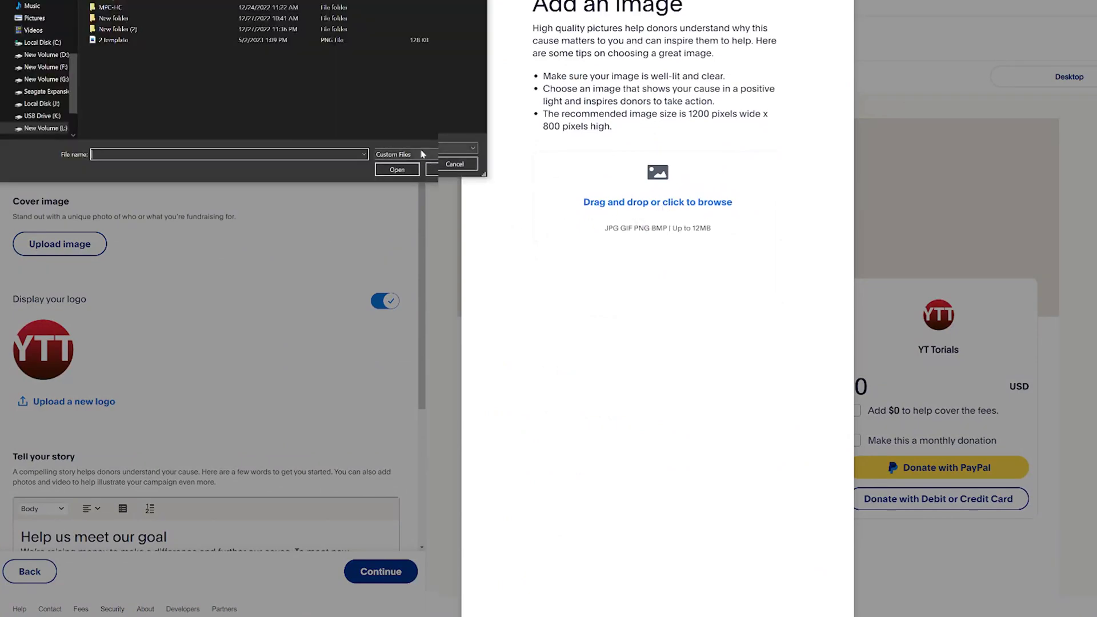
pyautogui.click(189, 40)
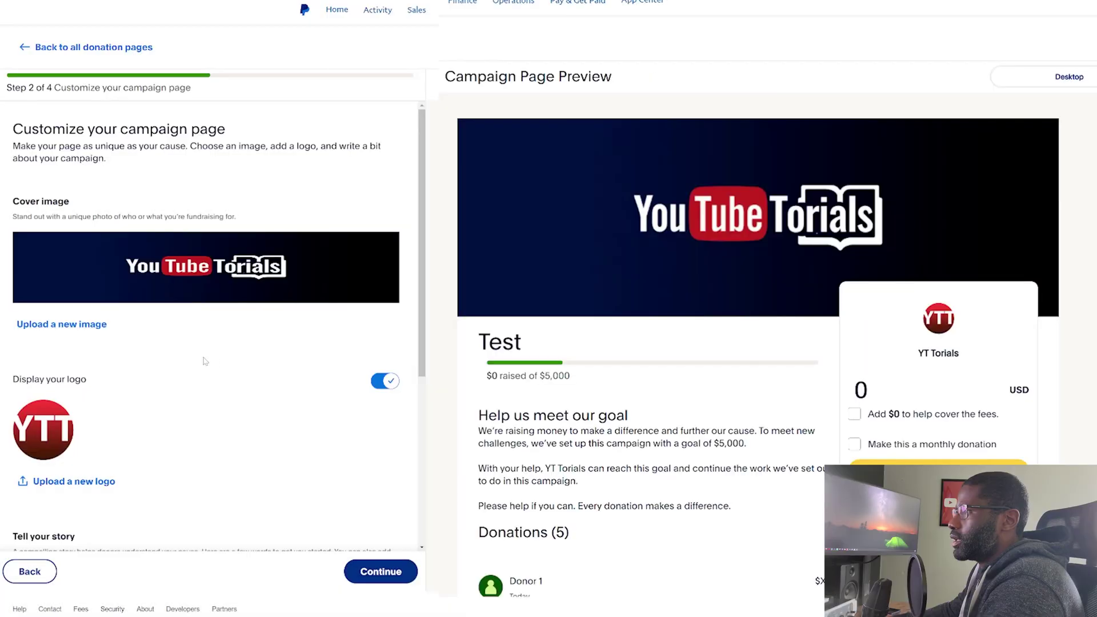
# - Apply center alignment to the campaign story at the blank line above its closing sentence
pyautogui.scroll(-4, 211, 314)
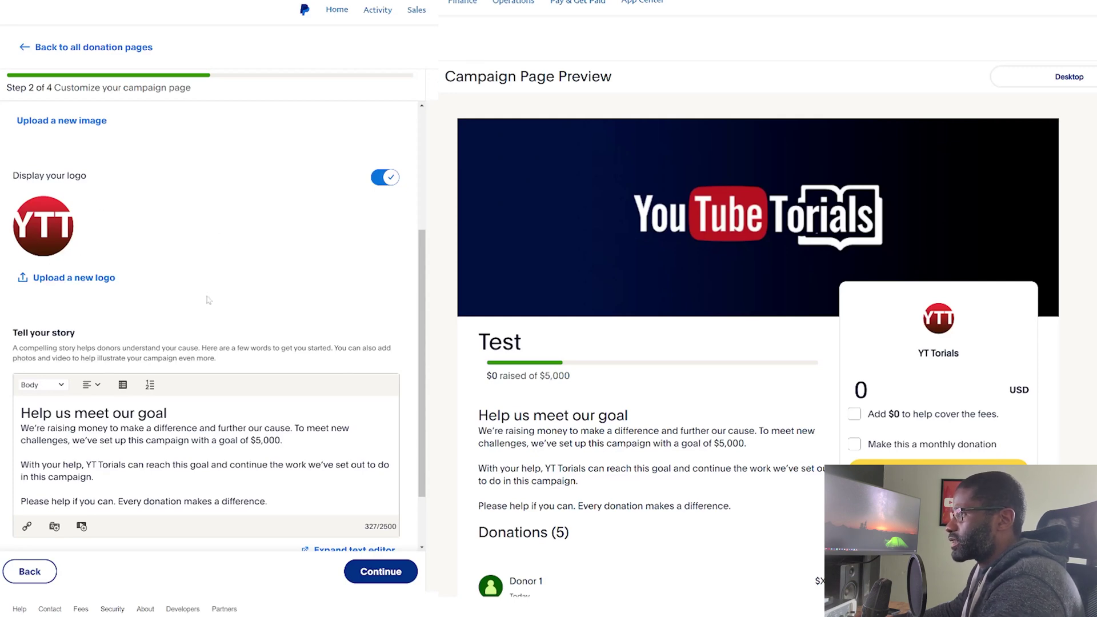
pyautogui.scroll(-3, 208, 300)
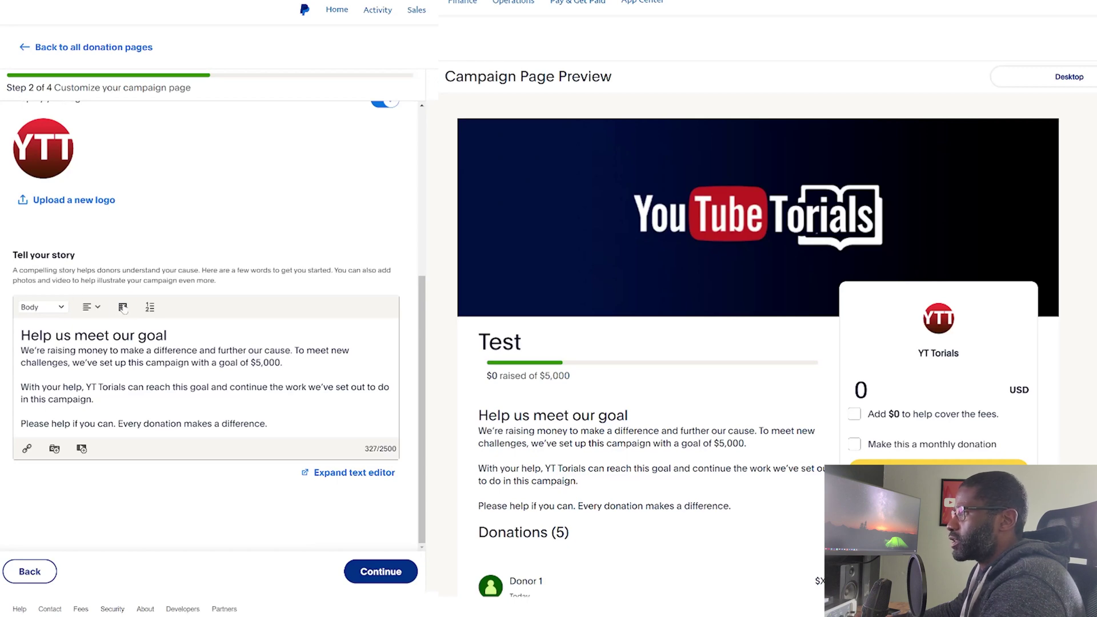
pyautogui.click(115, 335)
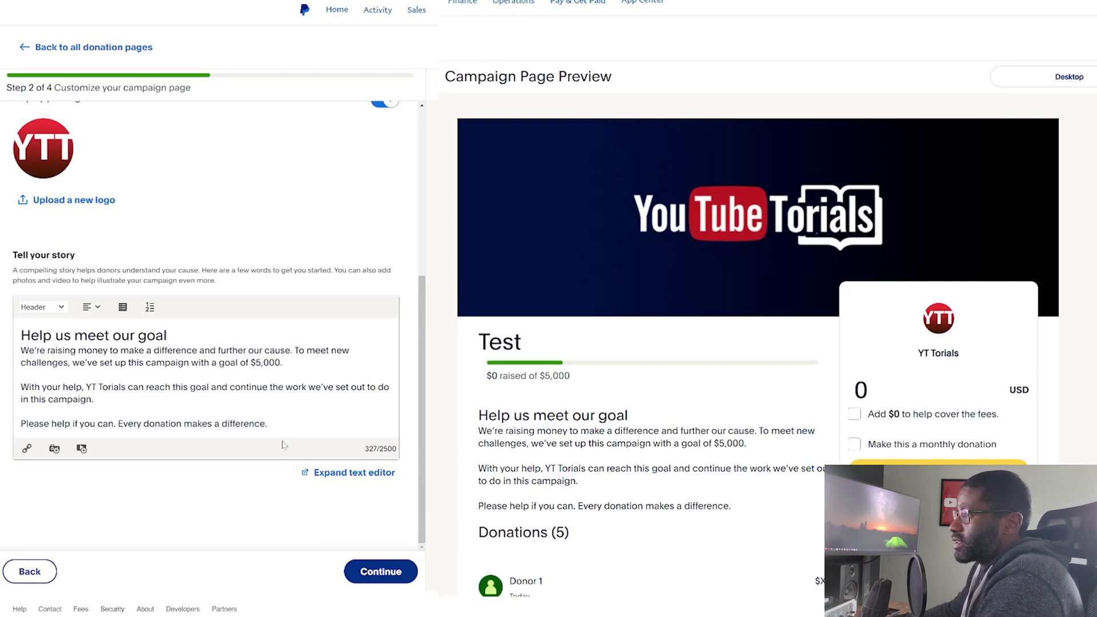
pyautogui.moveTo(28, 350); pyautogui.dragTo(95, 399)
pyautogui.click(95, 399)
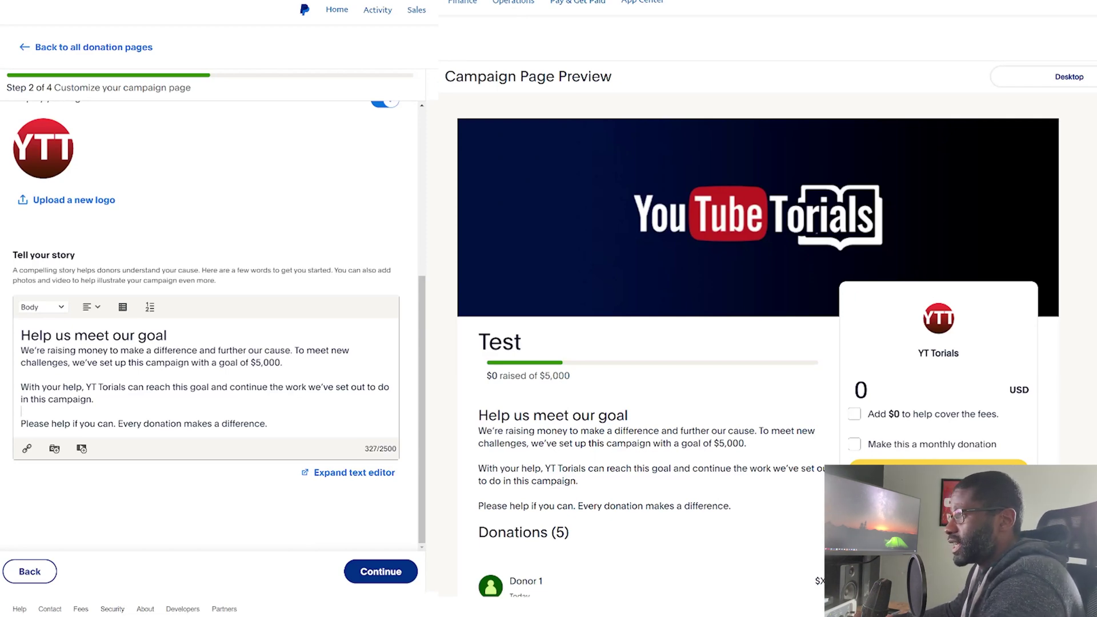
pyautogui.click(96, 310)
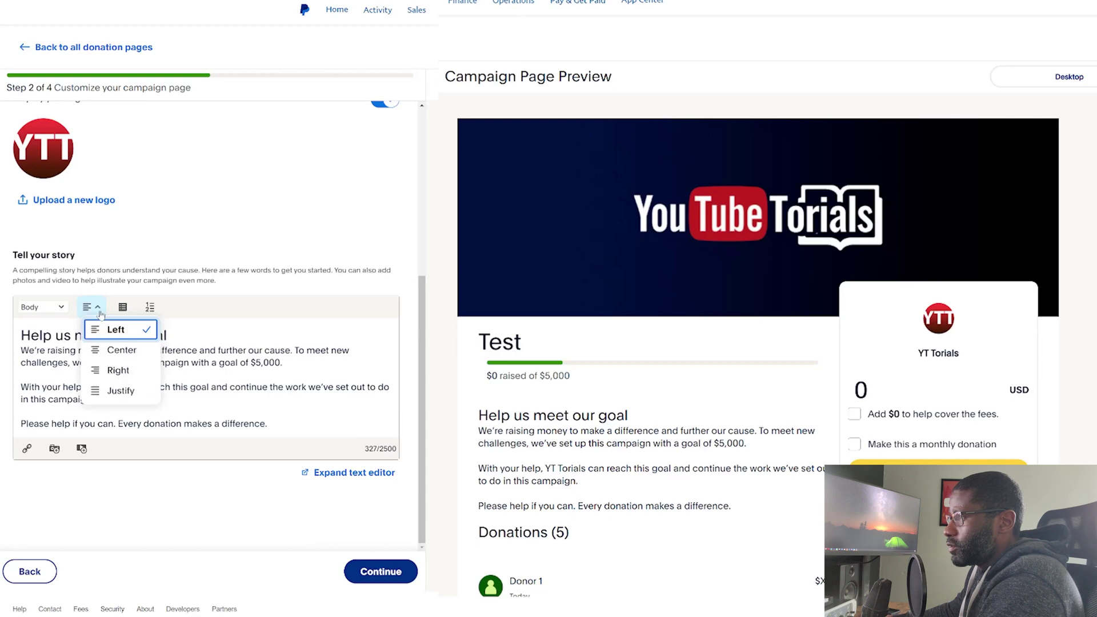
pyautogui.click(120, 350)
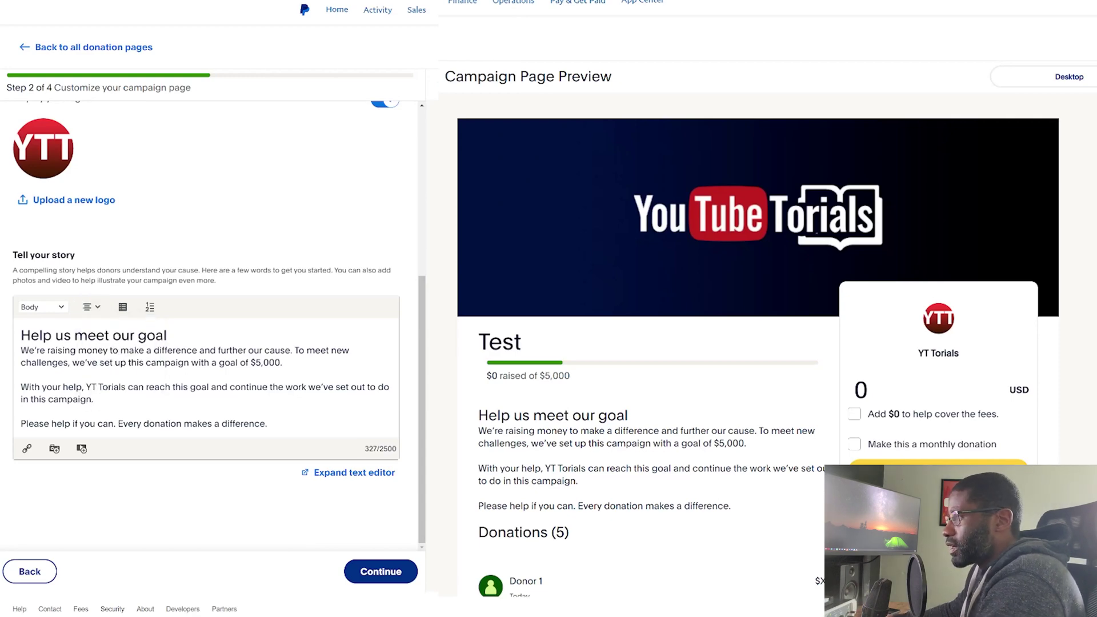
# - Justify the campaign story's first two paragraphs and try right alignment on the first one
pyautogui.moveTo(96, 400); pyautogui.dragTo(13, 356)
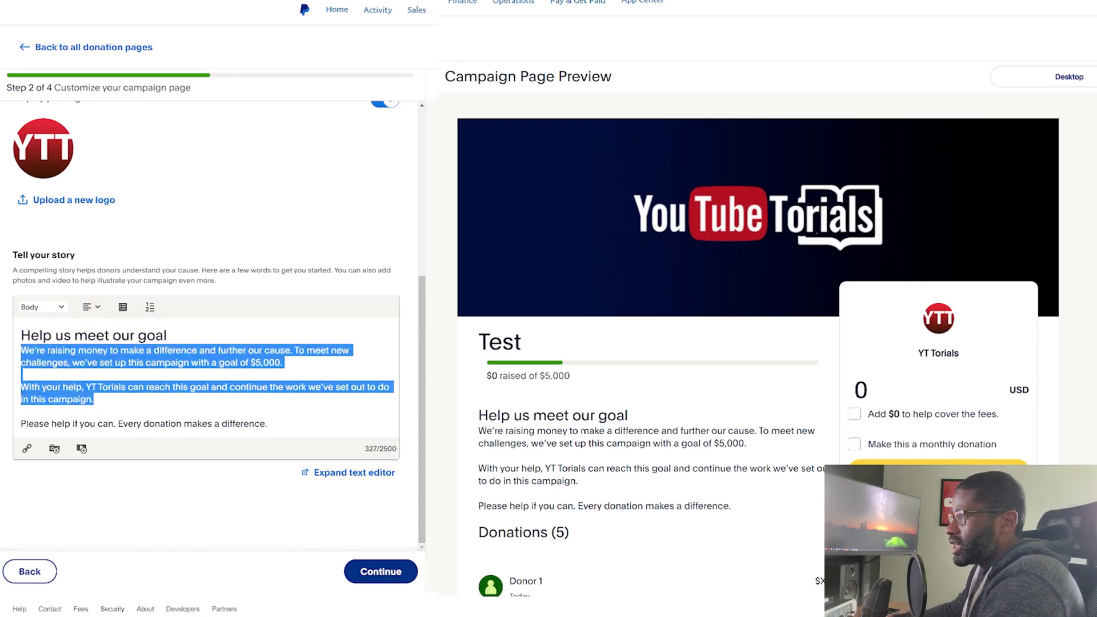
pyautogui.click(90, 308)
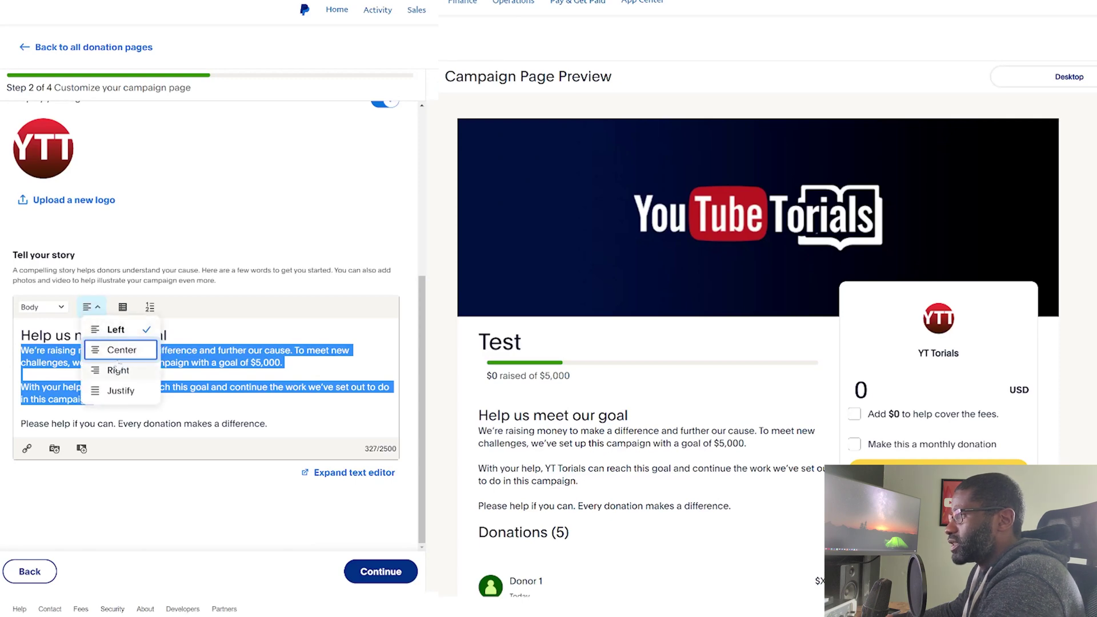
pyautogui.click(120, 391)
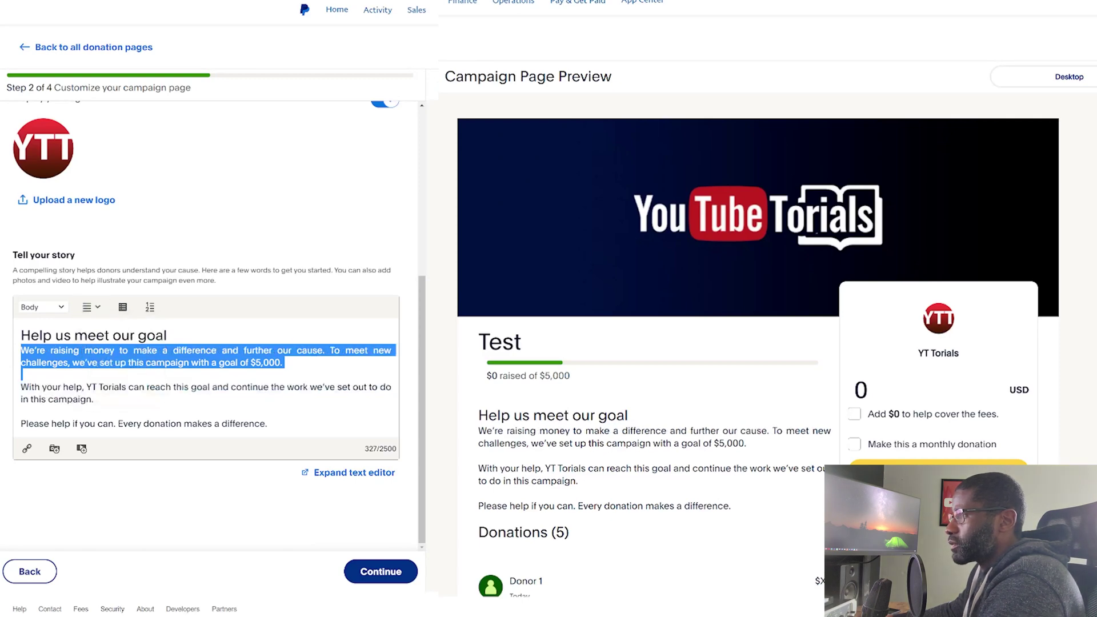
pyautogui.click(97, 308)
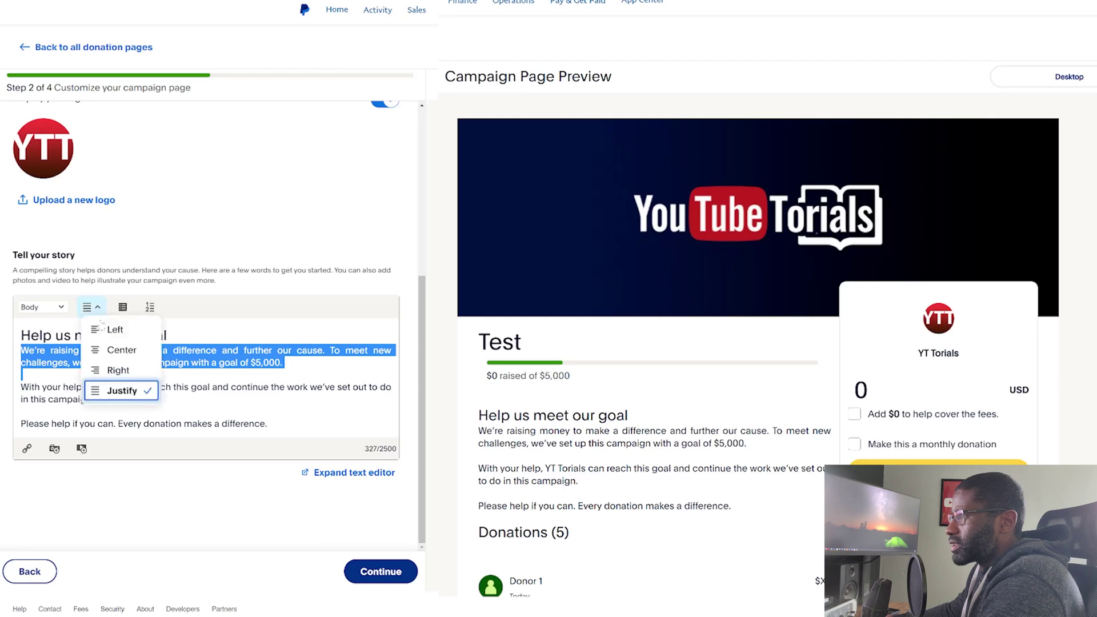
pyautogui.click(115, 369)
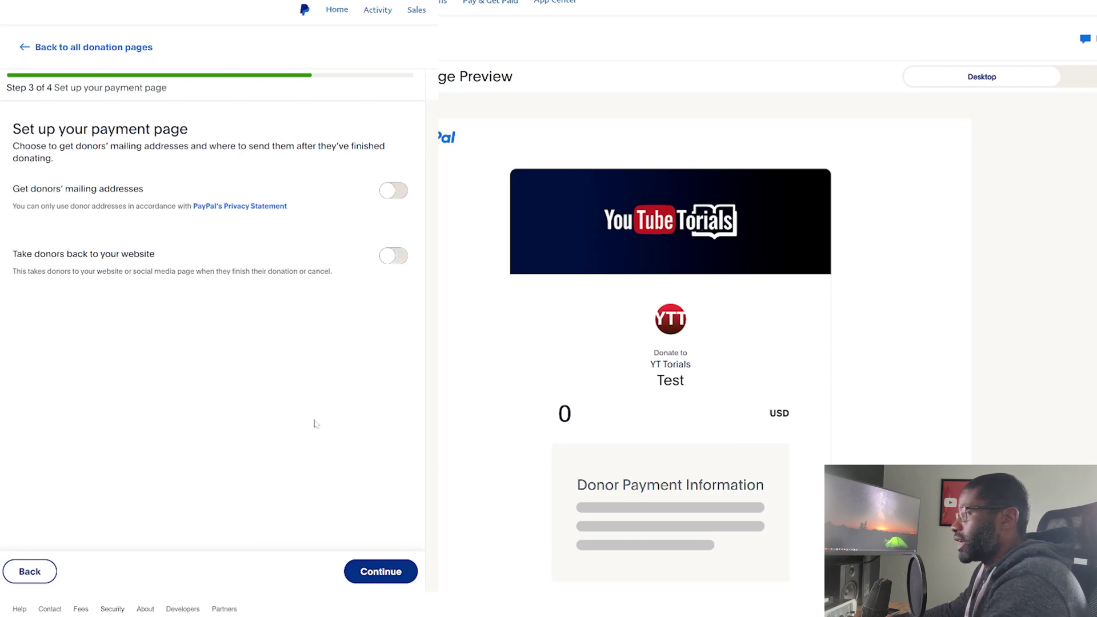
# - Accept the payment page setup without donor addresses or a website return, and enable a donate button in the embed options
pyautogui.click(374, 571)
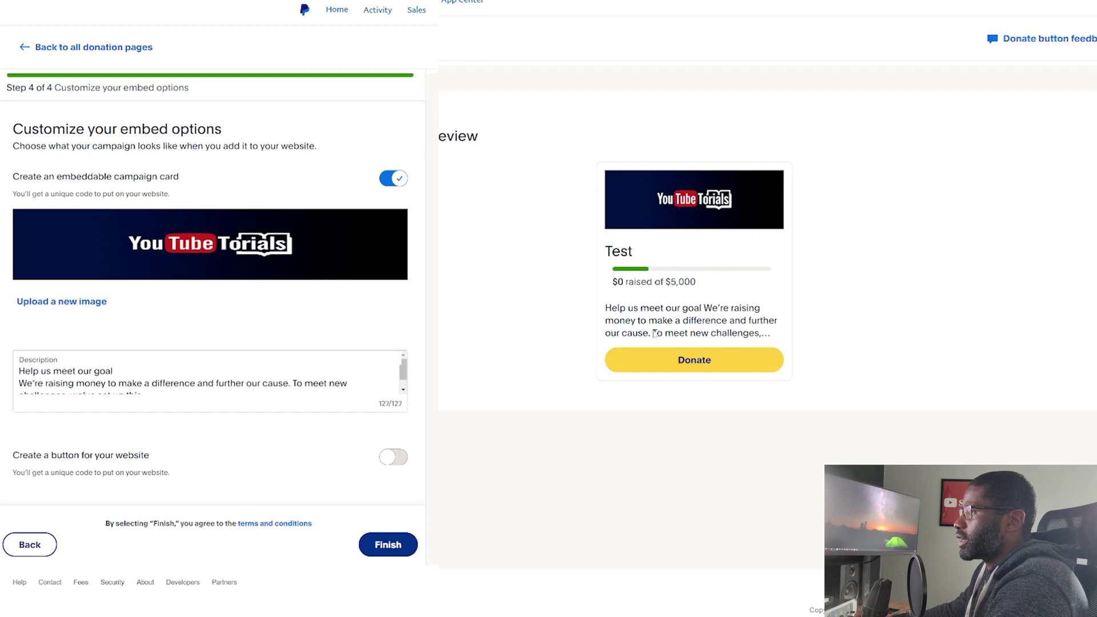
pyautogui.scroll(-1, 210, 377)
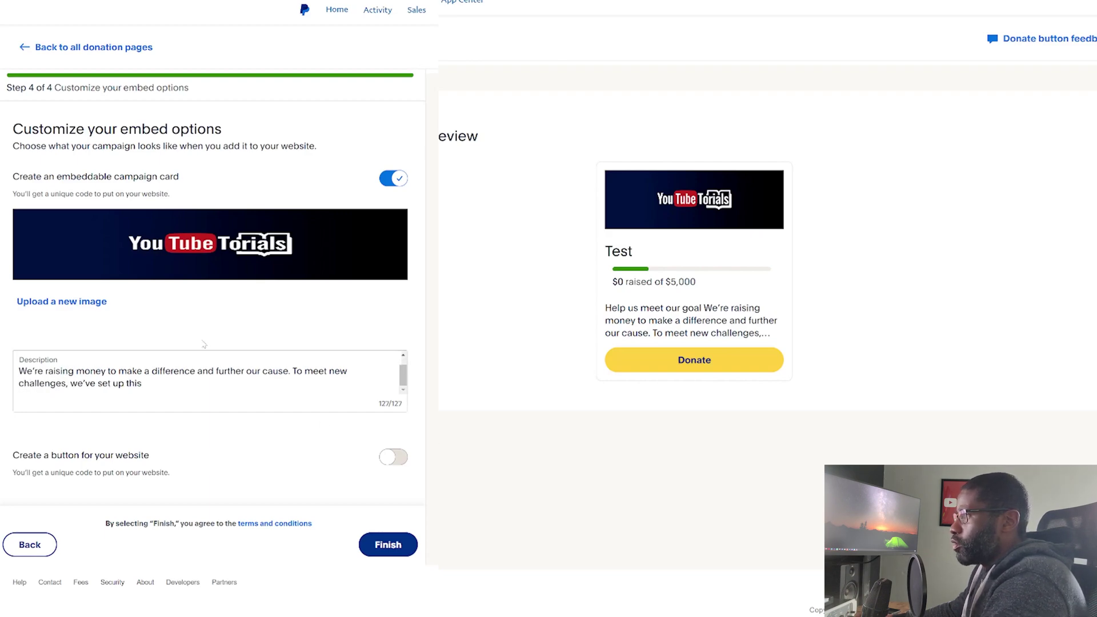
pyautogui.scroll(-1, 204, 344)
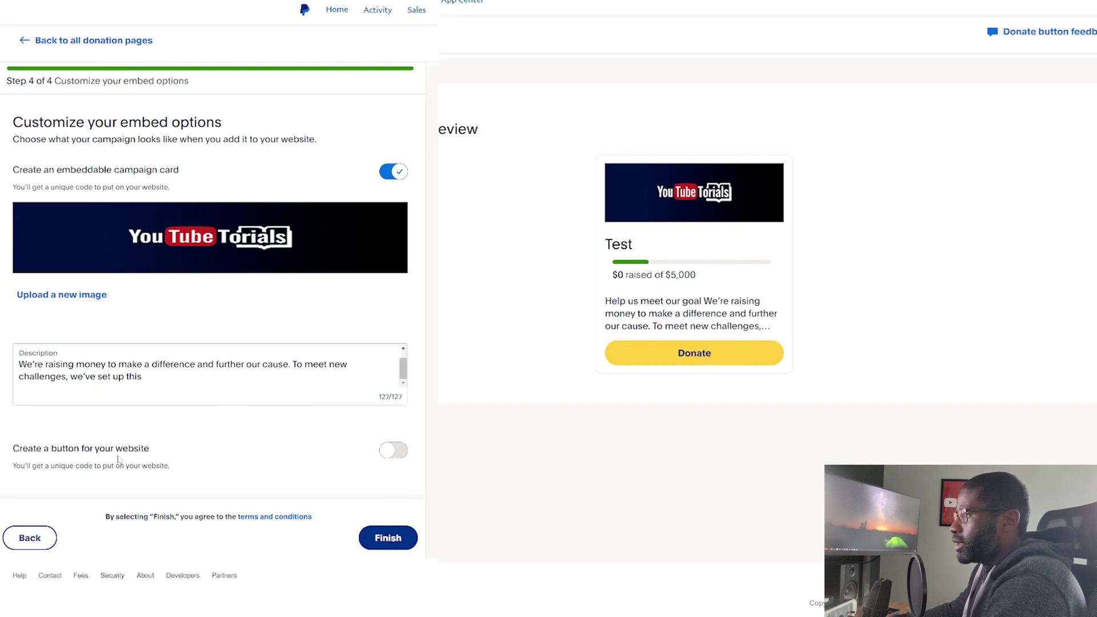
pyautogui.click(400, 458)
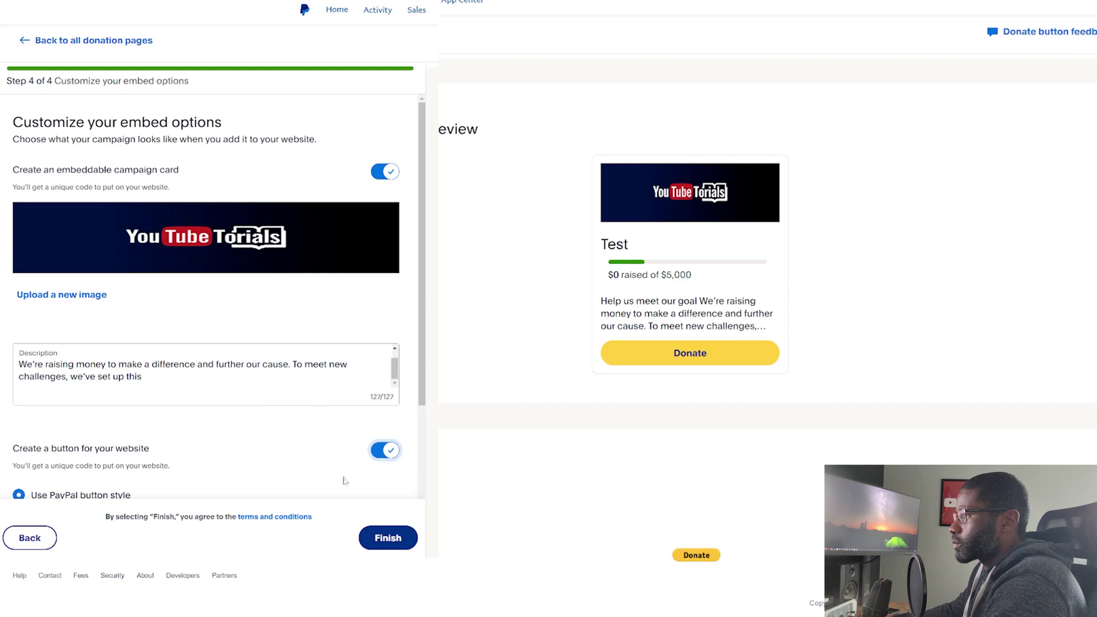
# - Try your own button style for the donate button and switch back to the PayPal button style
pyautogui.scroll(-3, 254, 461)
pyautogui.scroll(-1, 208, 290)
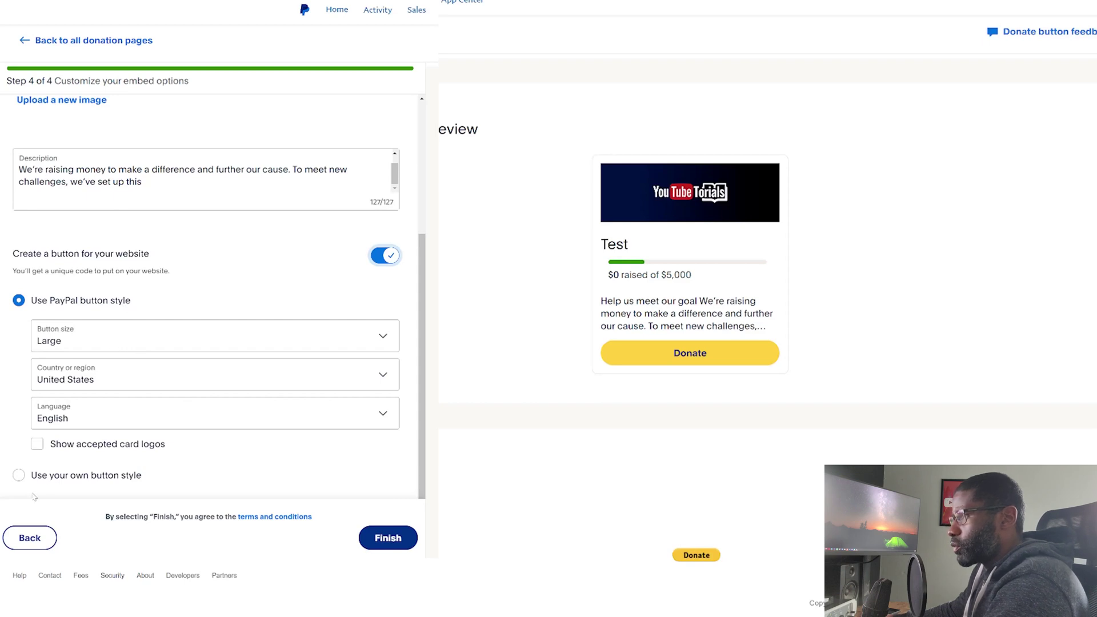
pyautogui.click(45, 477)
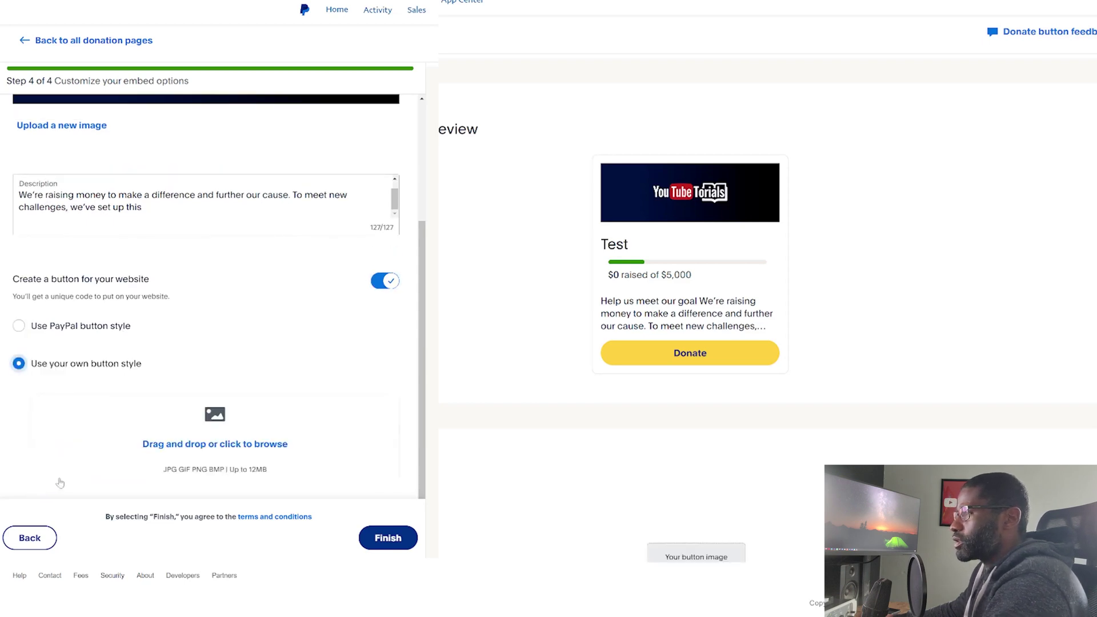
pyautogui.click(80, 325)
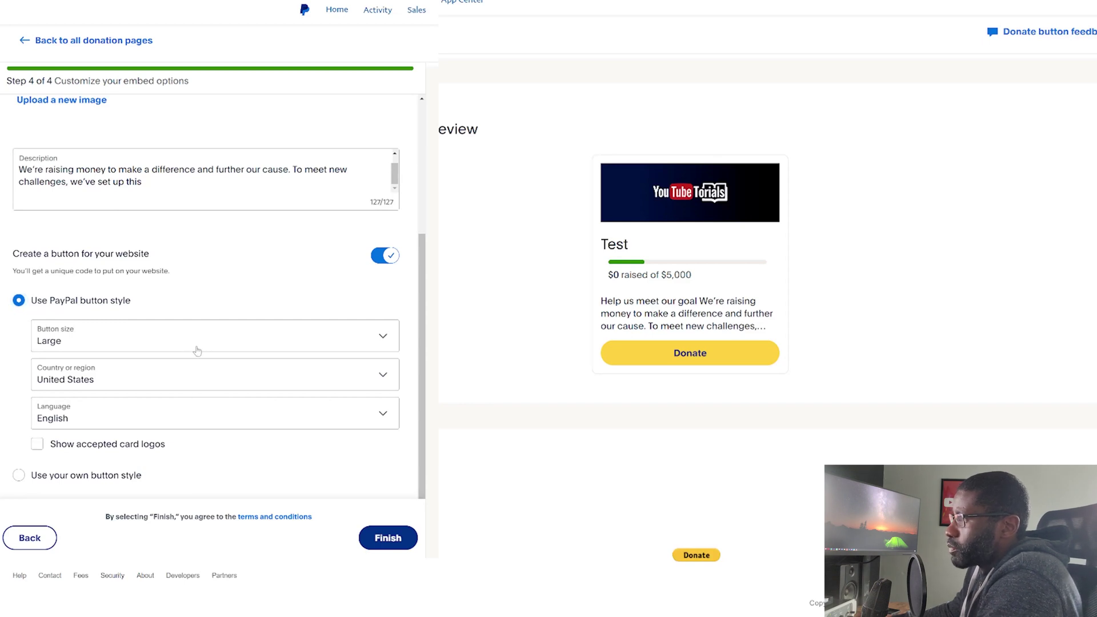
# - Keep the donate button size at Large and show the accepted card logos with it
pyautogui.click(387, 341)
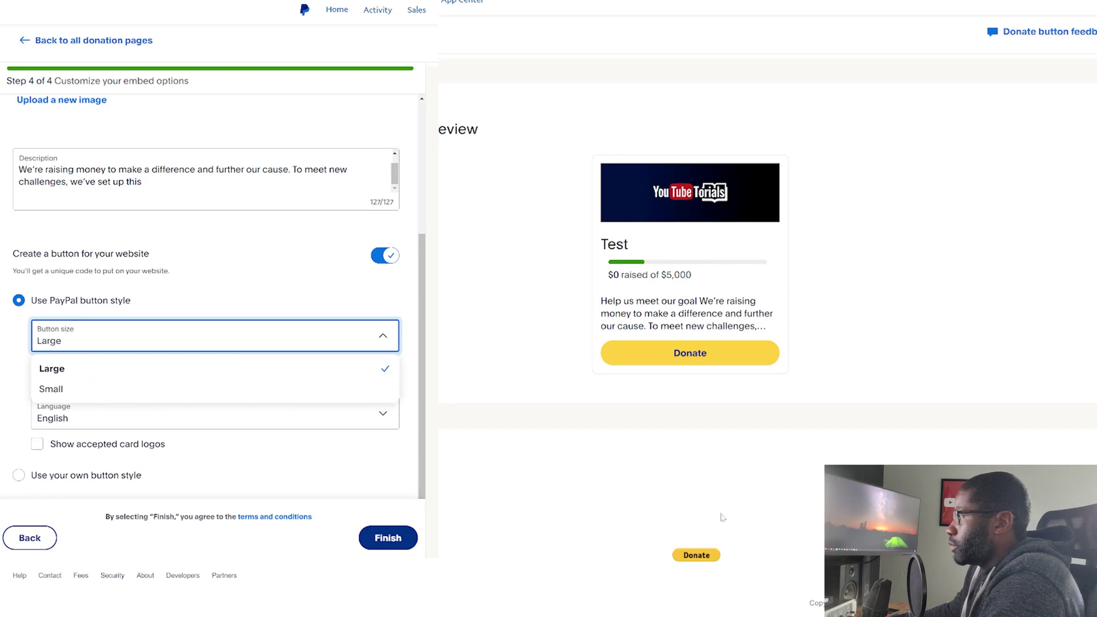
pyautogui.click(388, 343)
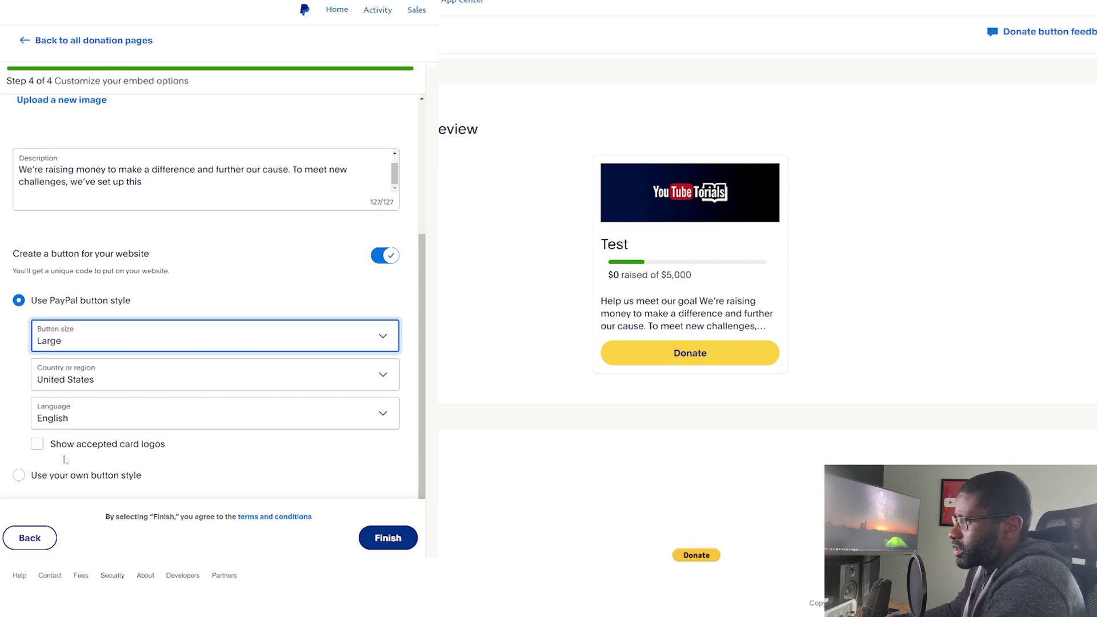
pyautogui.click(37, 445)
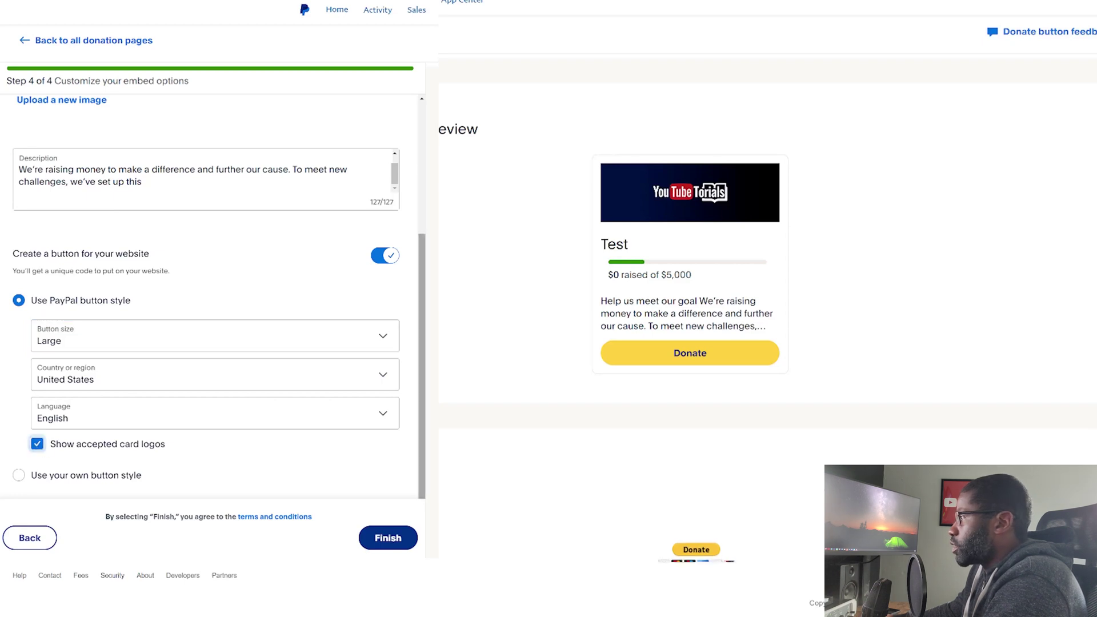
pyautogui.scroll(-1, 627, 505)
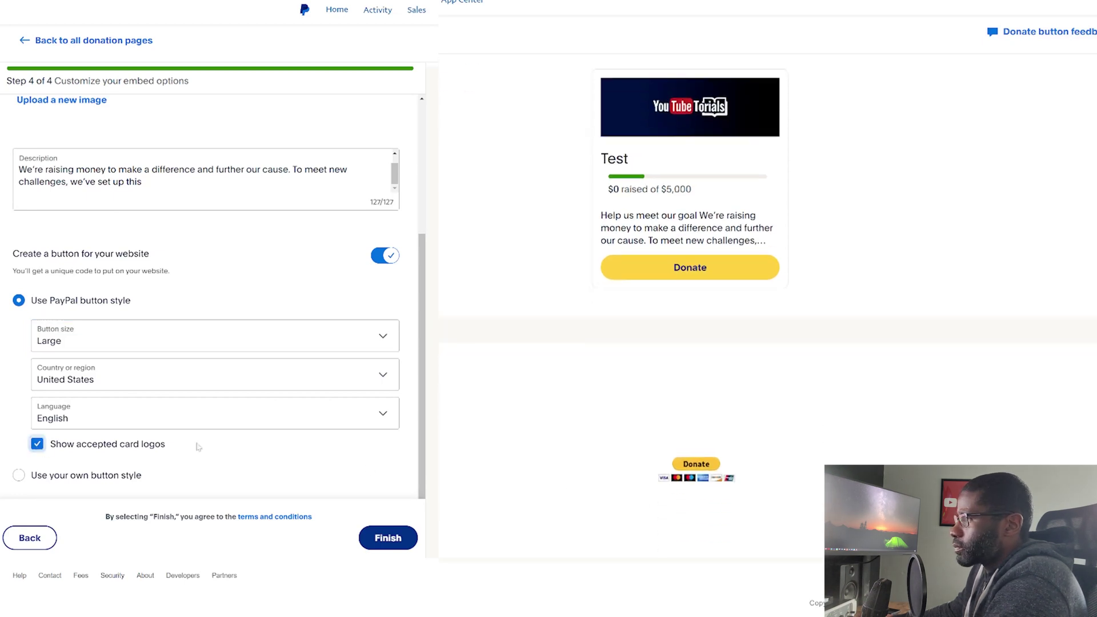
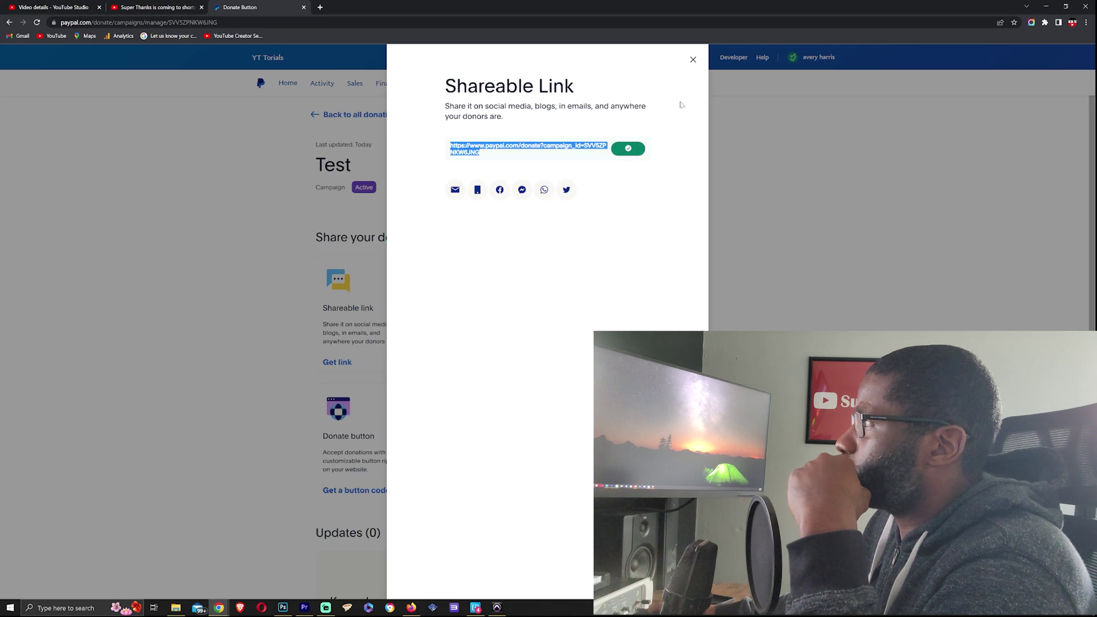
# - Close the shareable link dialog of the "Test" campaign
pyautogui.click(693, 60)
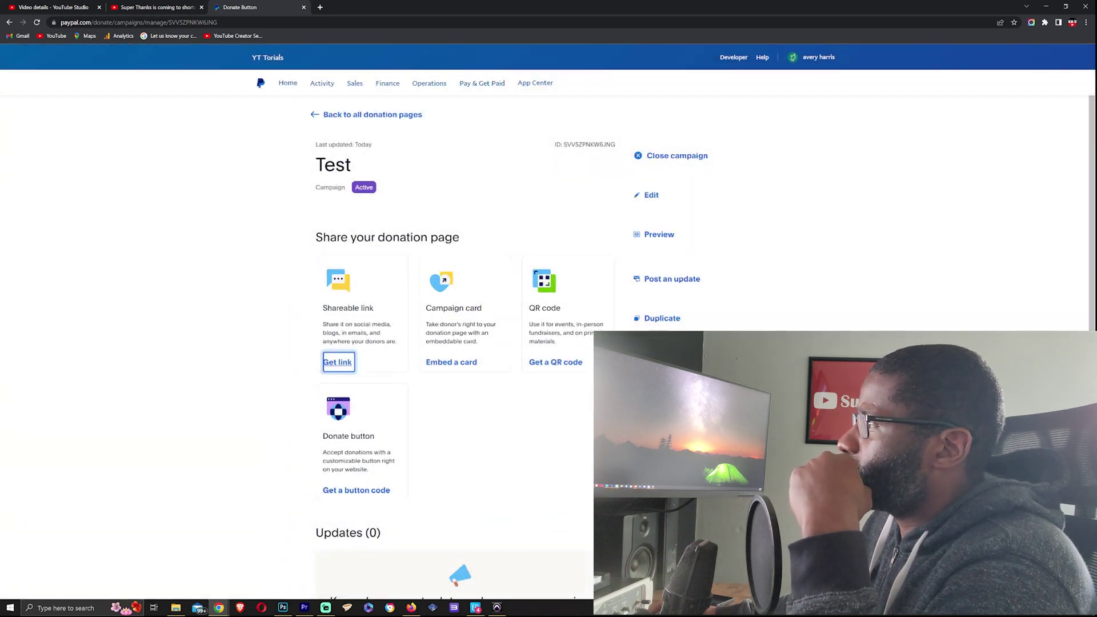